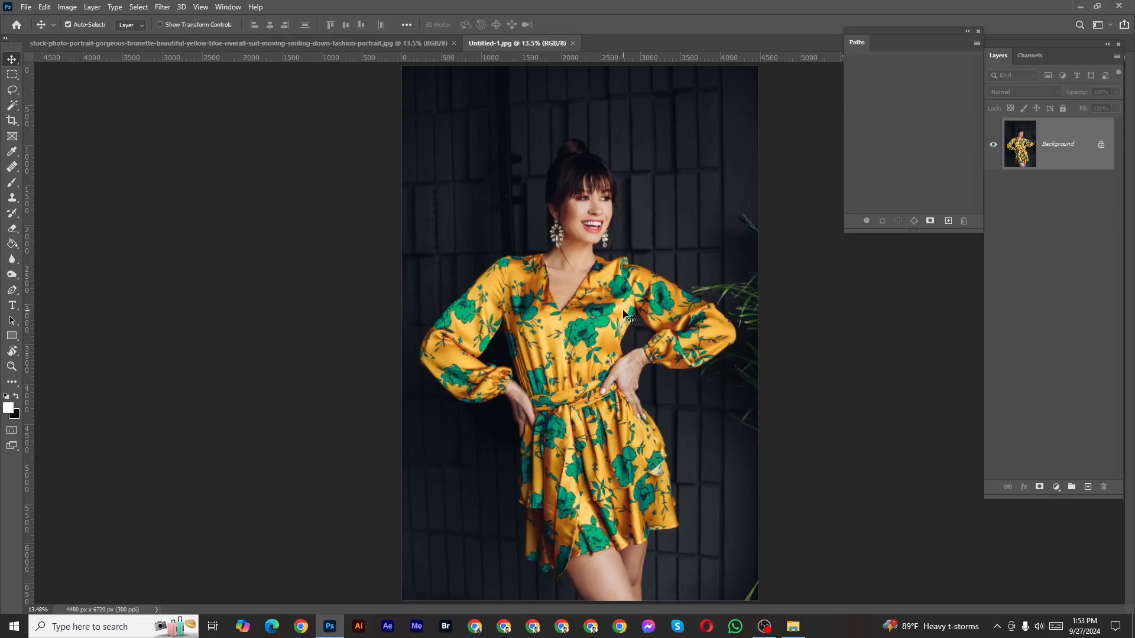
# - Arrange the blue-flower original and the green-flower reference photo side by side in a 2-up Vertical layout
pyautogui.click(417, 42)
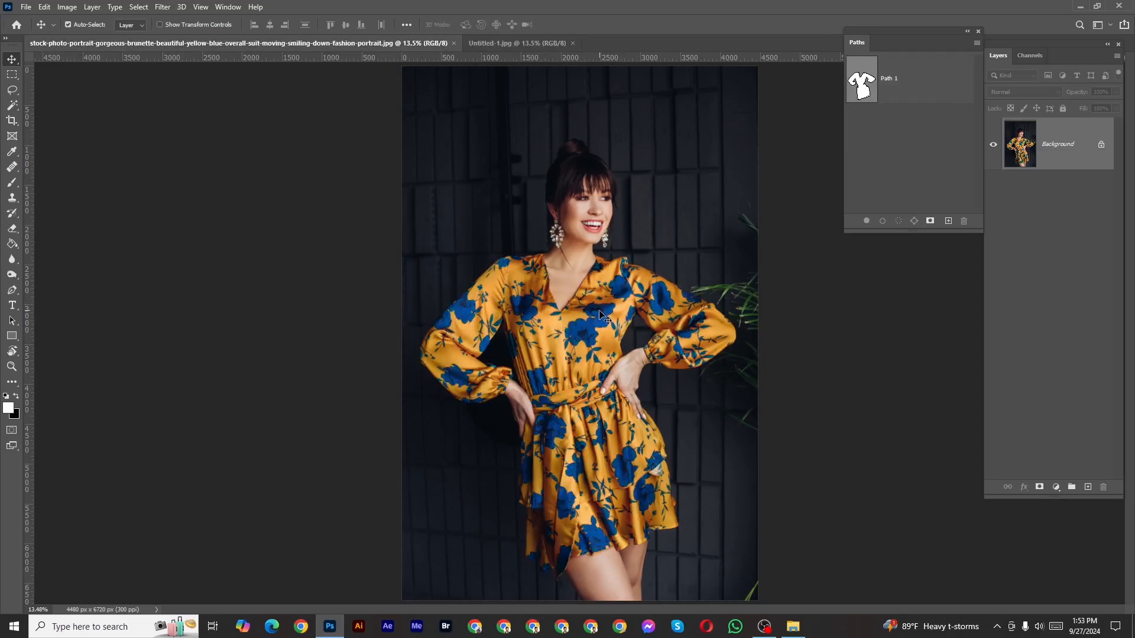
pyautogui.click(520, 43)
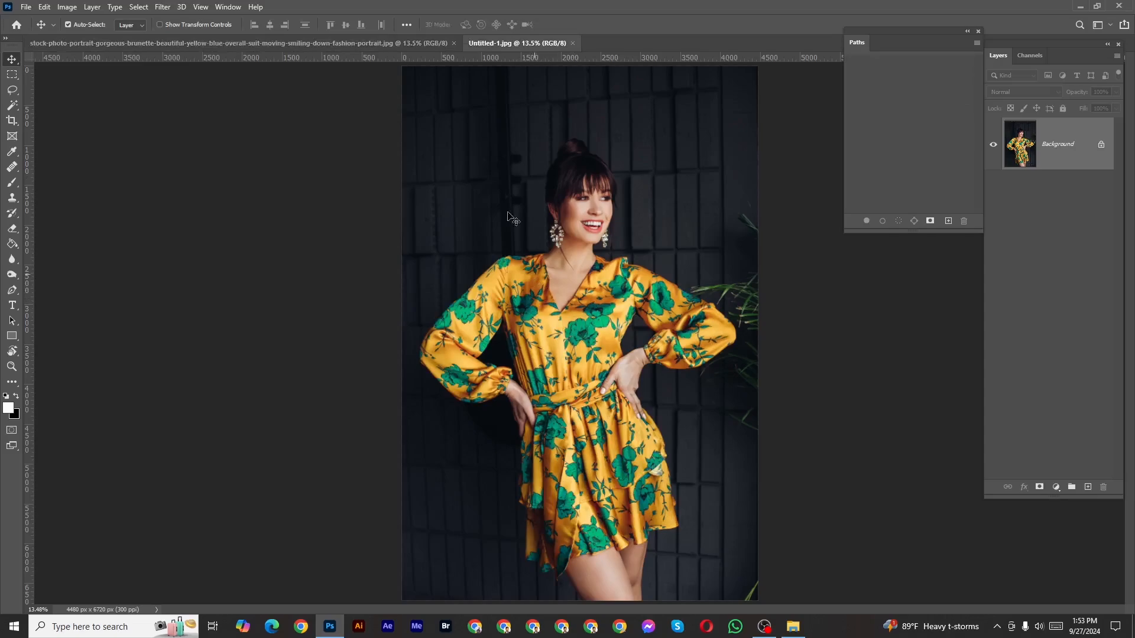
pyautogui.click(418, 44)
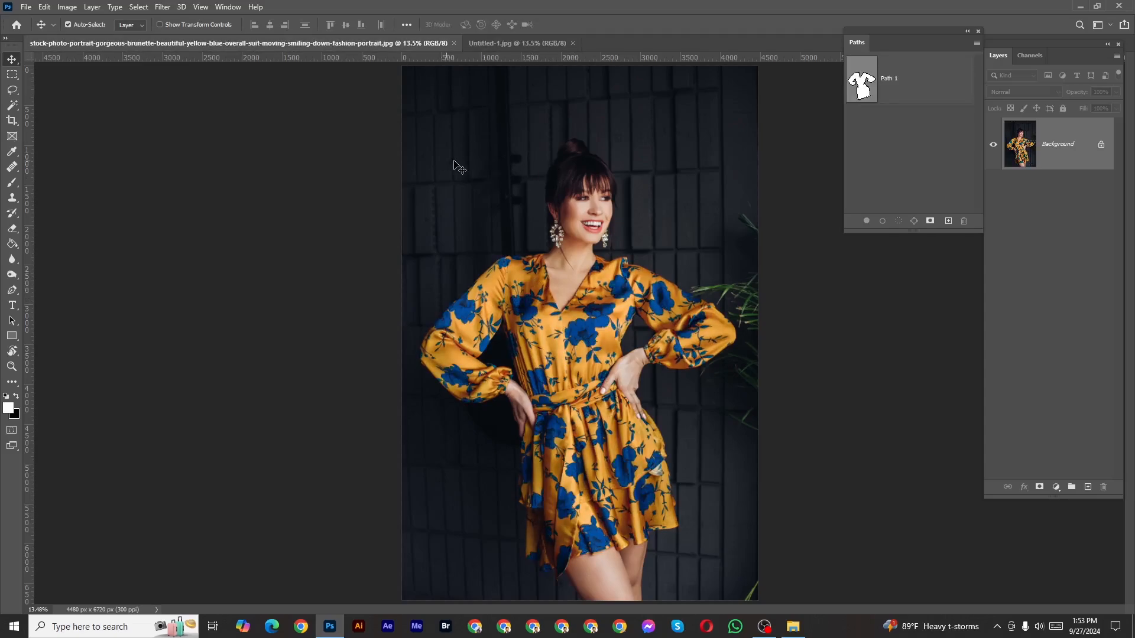
pyautogui.click(241, 7)
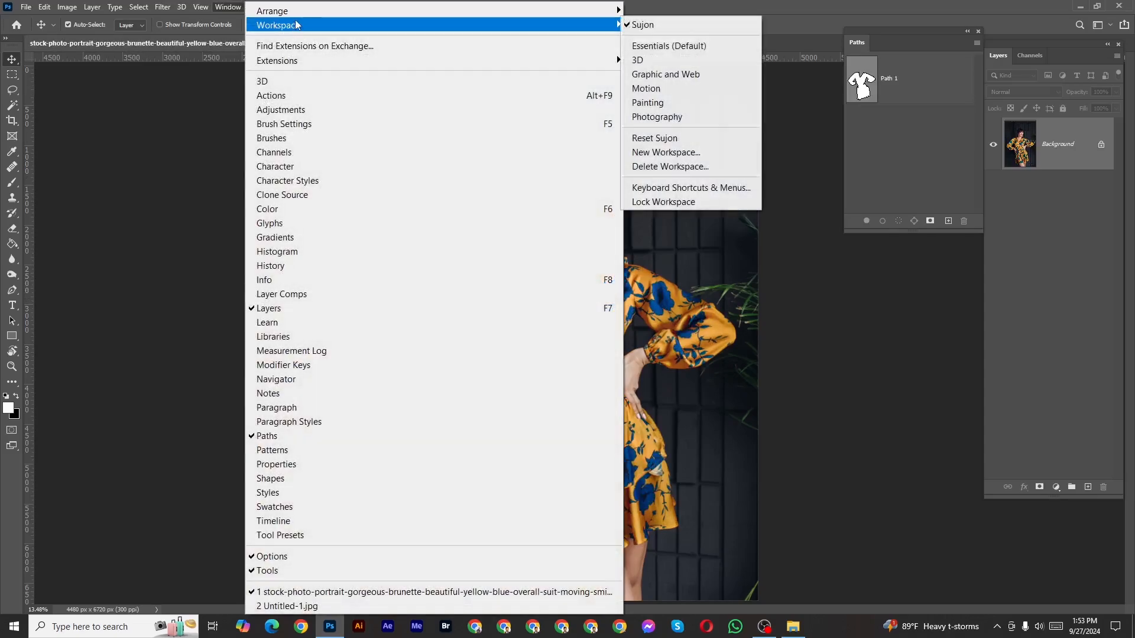
pyautogui.moveTo(296, 17)
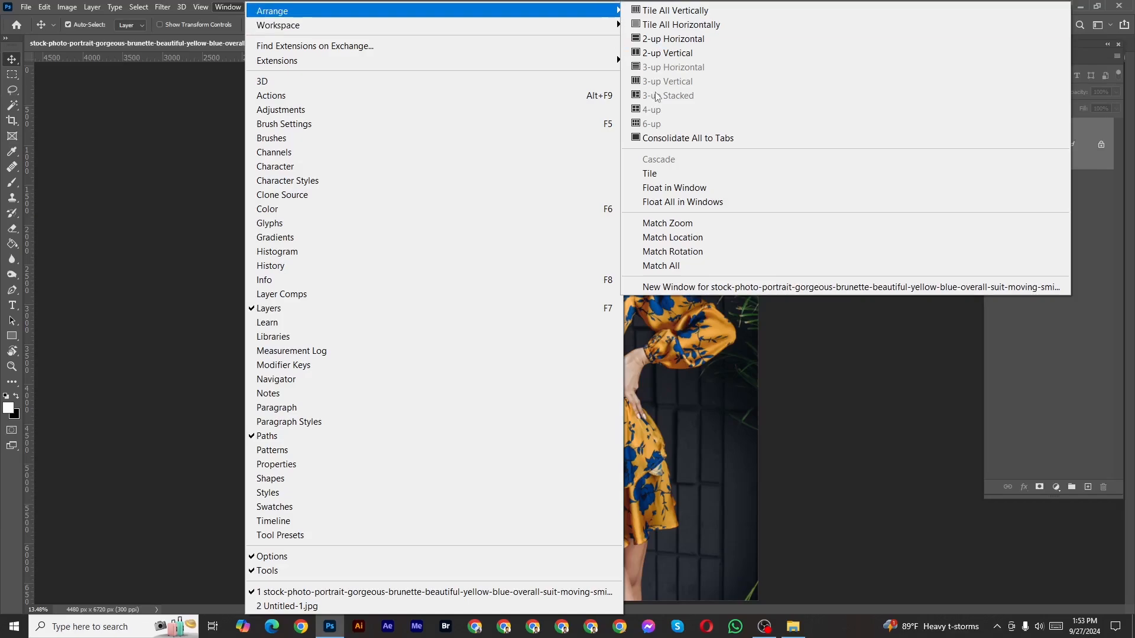
pyautogui.click(685, 54)
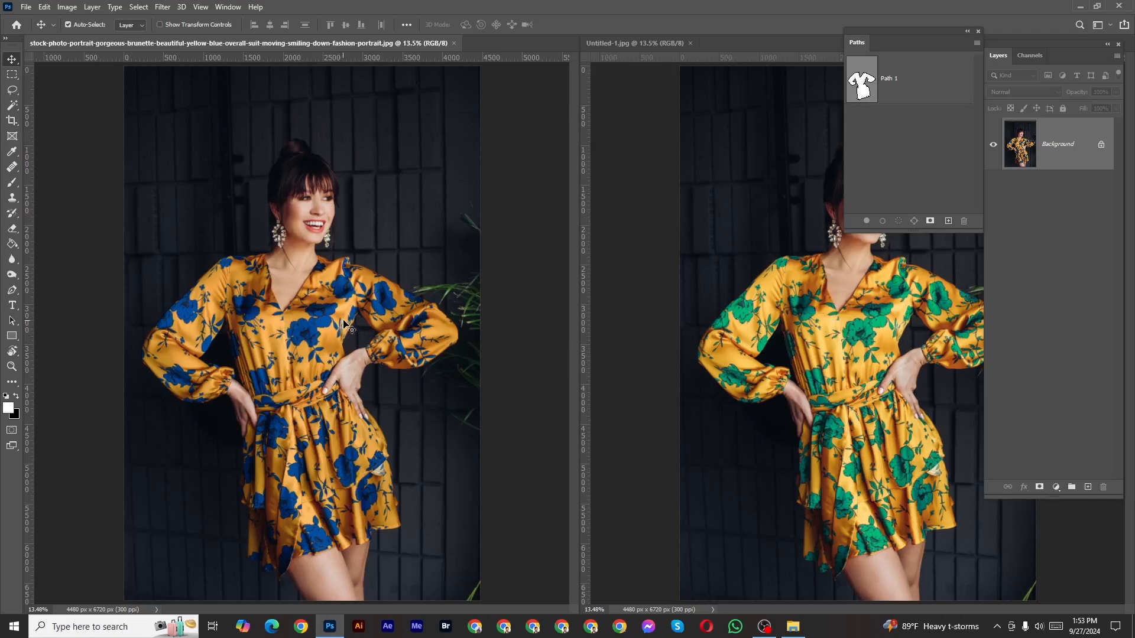
# - Shorten the Layers panel and dock the floating Paths panel beneath it so the reference photo is uncovered
pyautogui.click(800, 327)
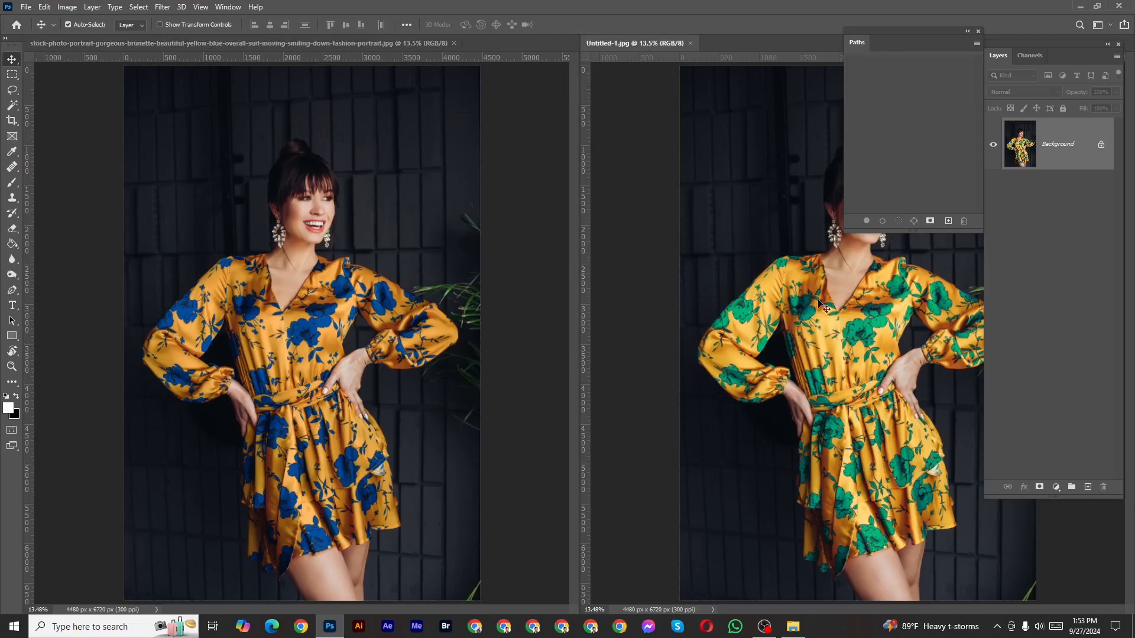
pyautogui.moveTo(936, 40); pyautogui.dragTo(854, 201)
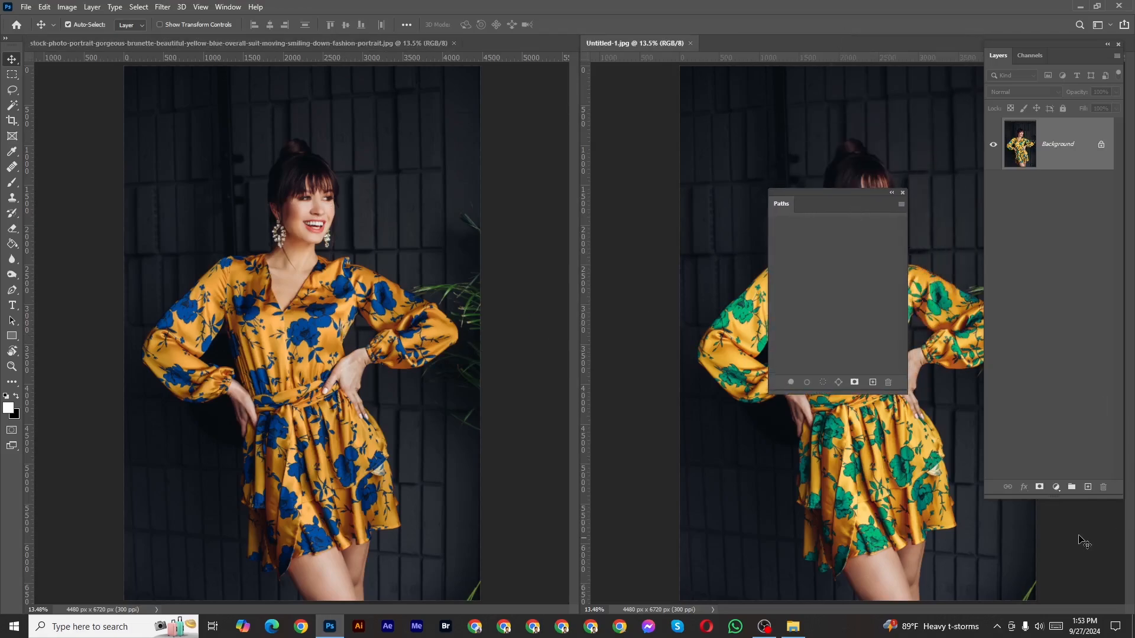
pyautogui.moveTo(1070, 500); pyautogui.dragTo(1064, 455)
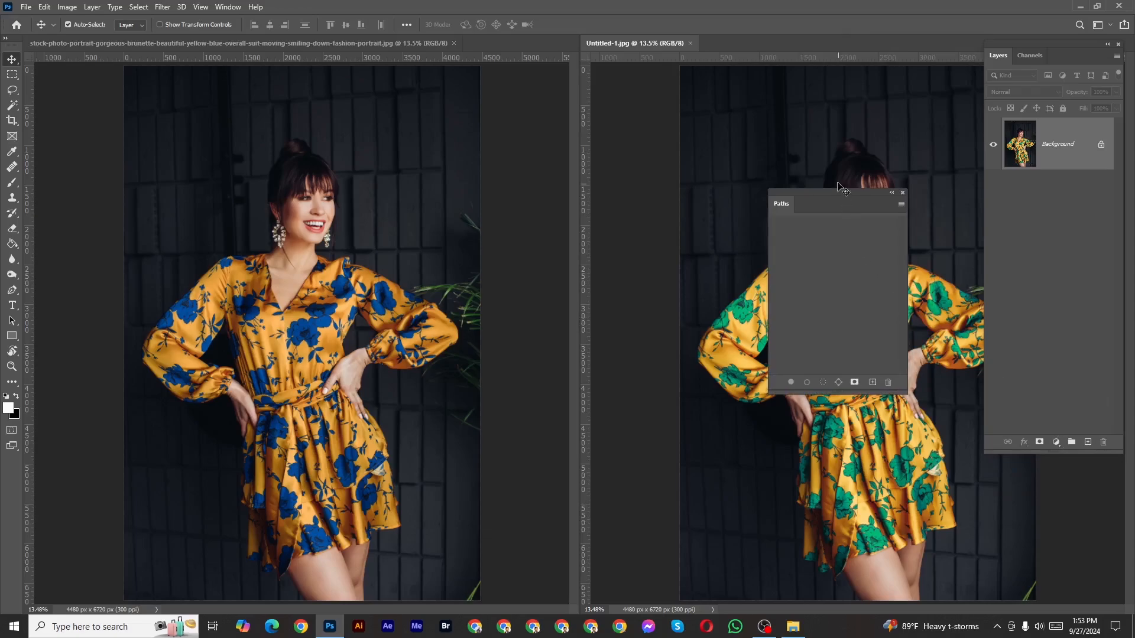
pyautogui.moveTo(838, 199); pyautogui.dragTo(1050, 450)
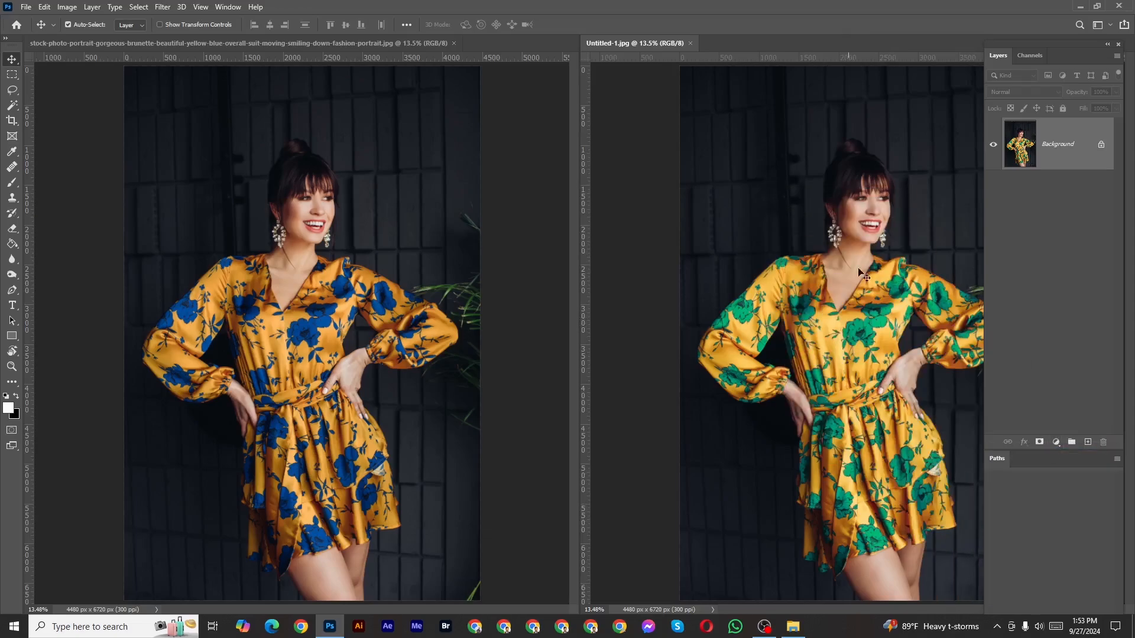
# - In the blue-flower photo, create a layer group and mask it to the dress using Path 1 as a selection
pyautogui.click(314, 327)
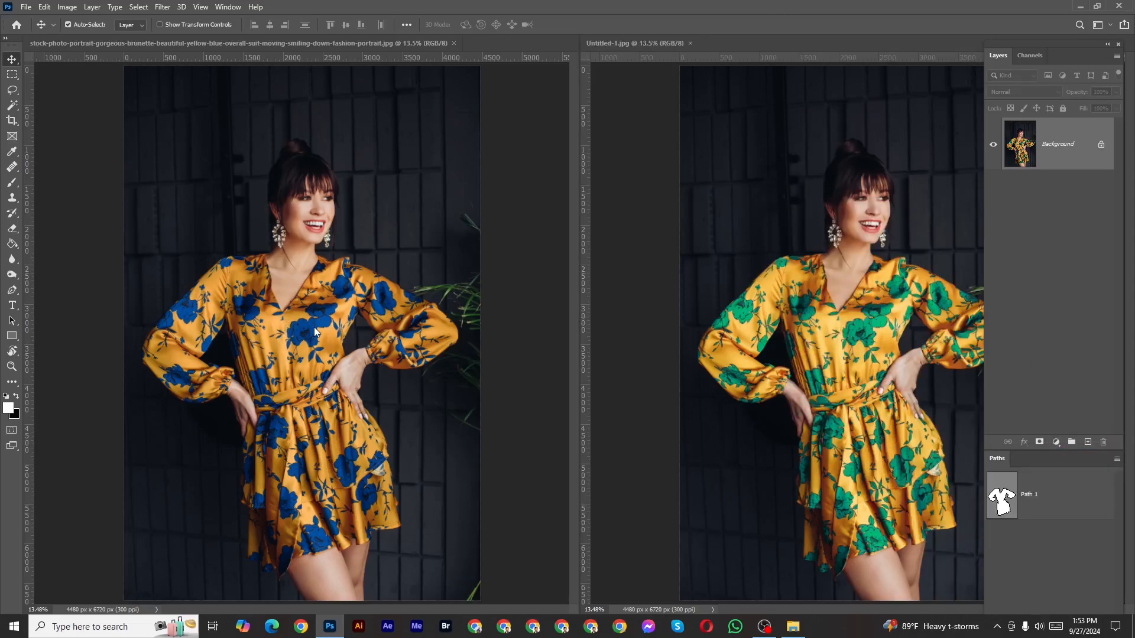
pyautogui.click(764, 350)
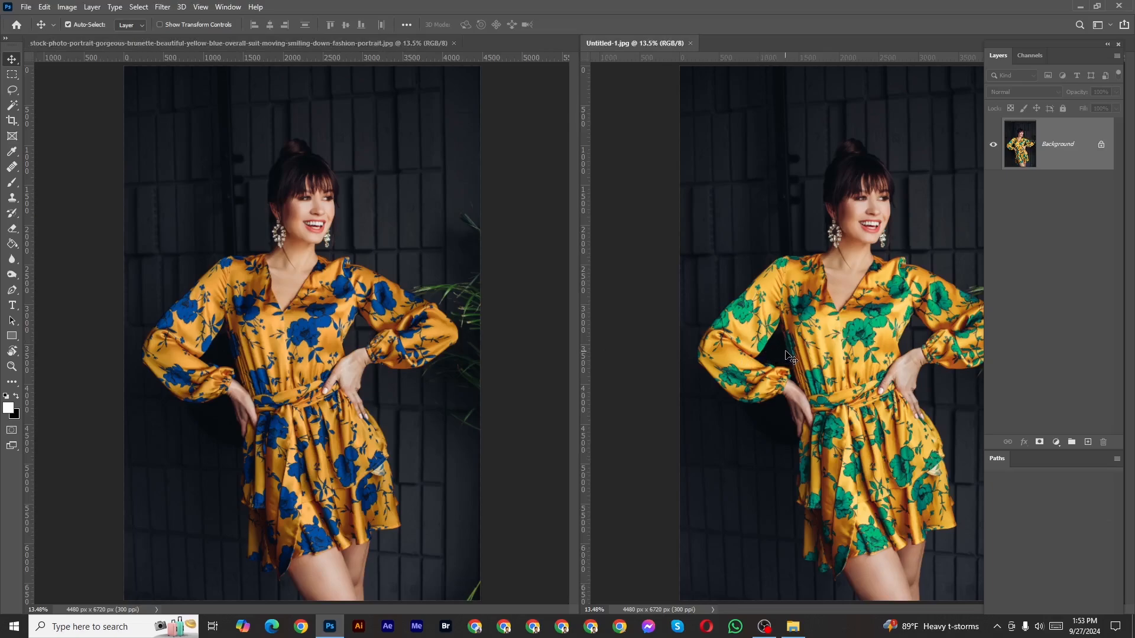
pyautogui.click(362, 375)
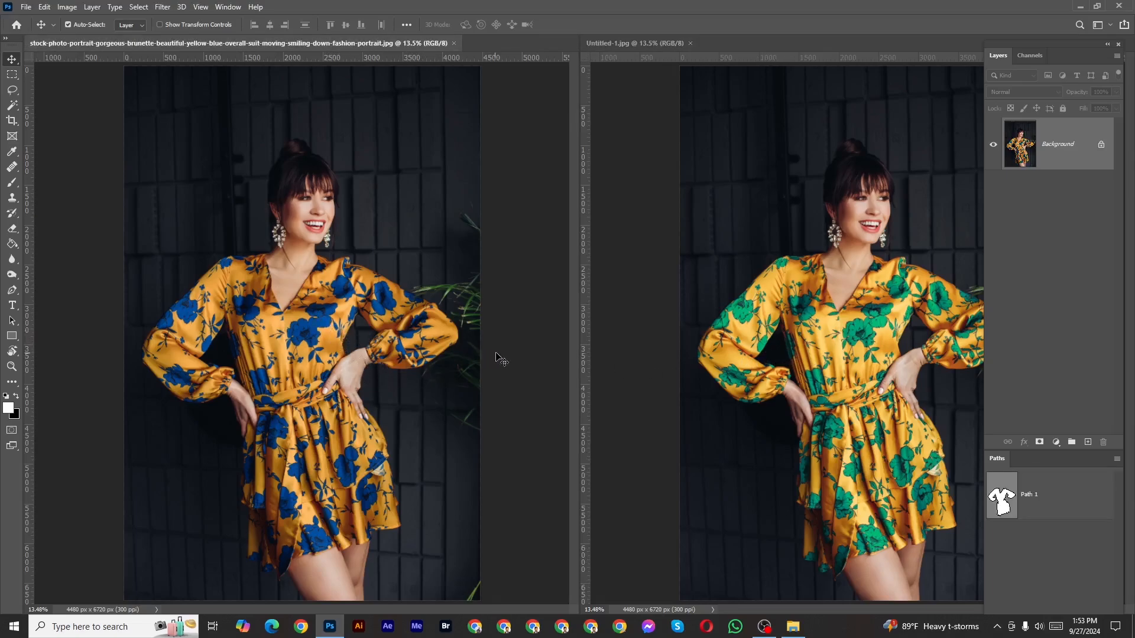
pyautogui.click(1072, 442)
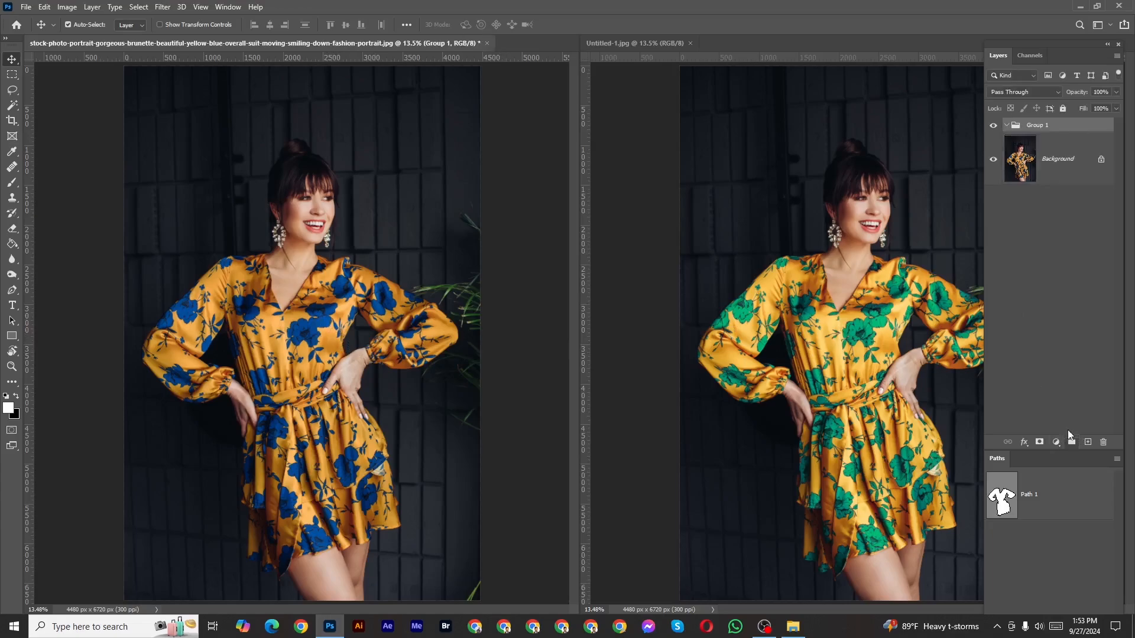
pyautogui.click(386, 379)
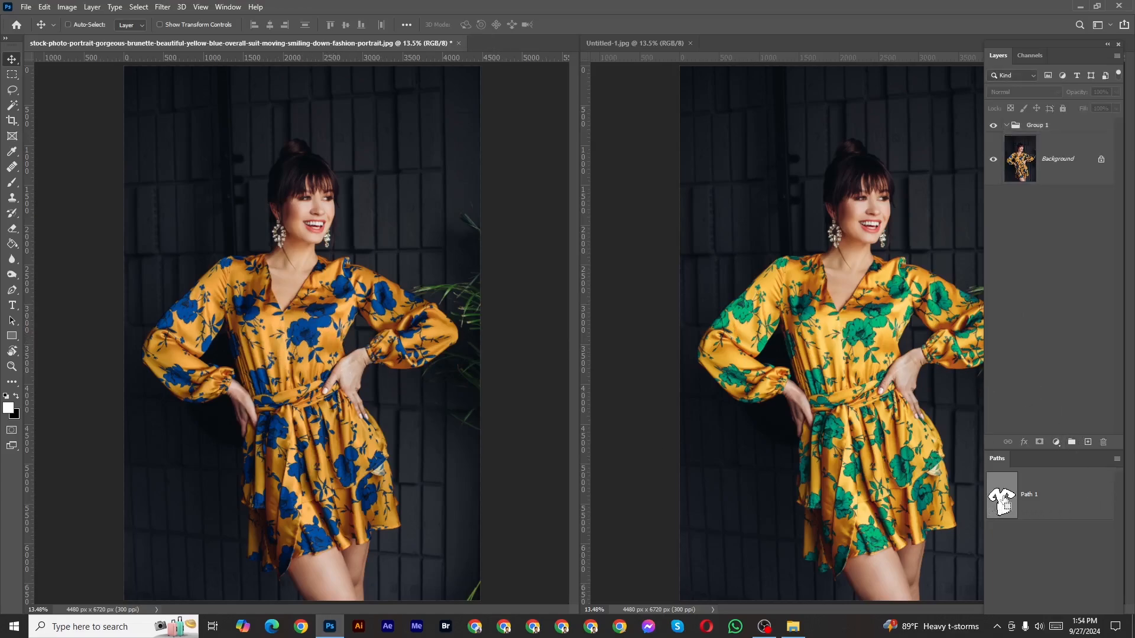
pyautogui.keyDown('ctrl'); pyautogui.click(1005, 501); pyautogui.keyUp('ctrl')
pyautogui.click(1069, 126)
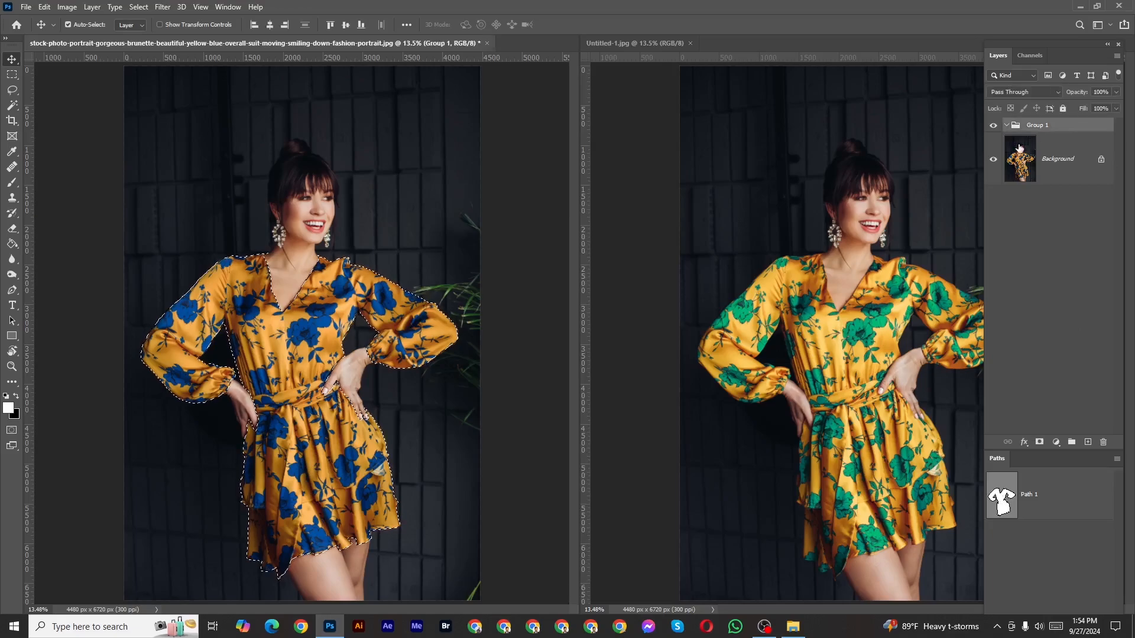
pyautogui.click(1044, 441)
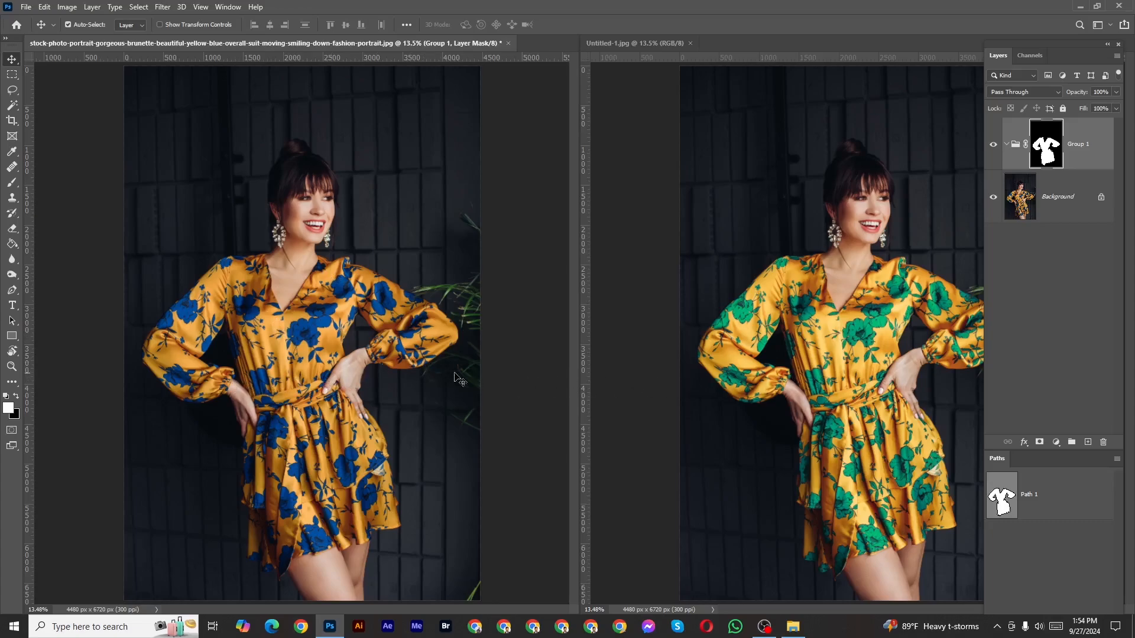
# - Add a Brightness/Contrast adjustment inside the masked dress group and raise the brightness to about 30
pyautogui.click(353, 374)
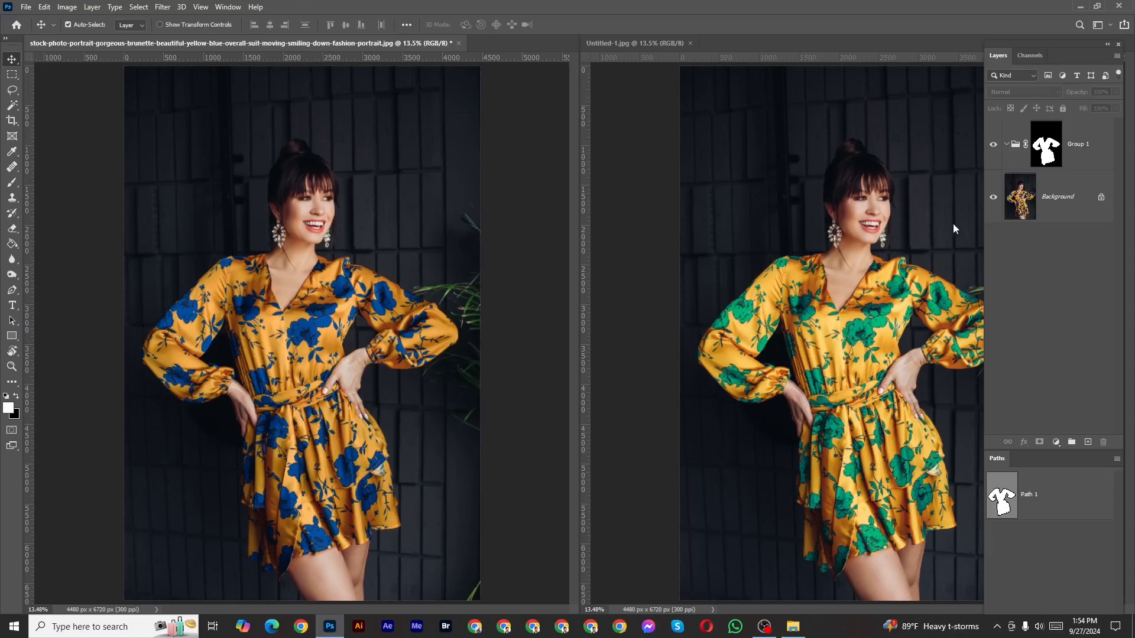
pyautogui.click(1080, 159)
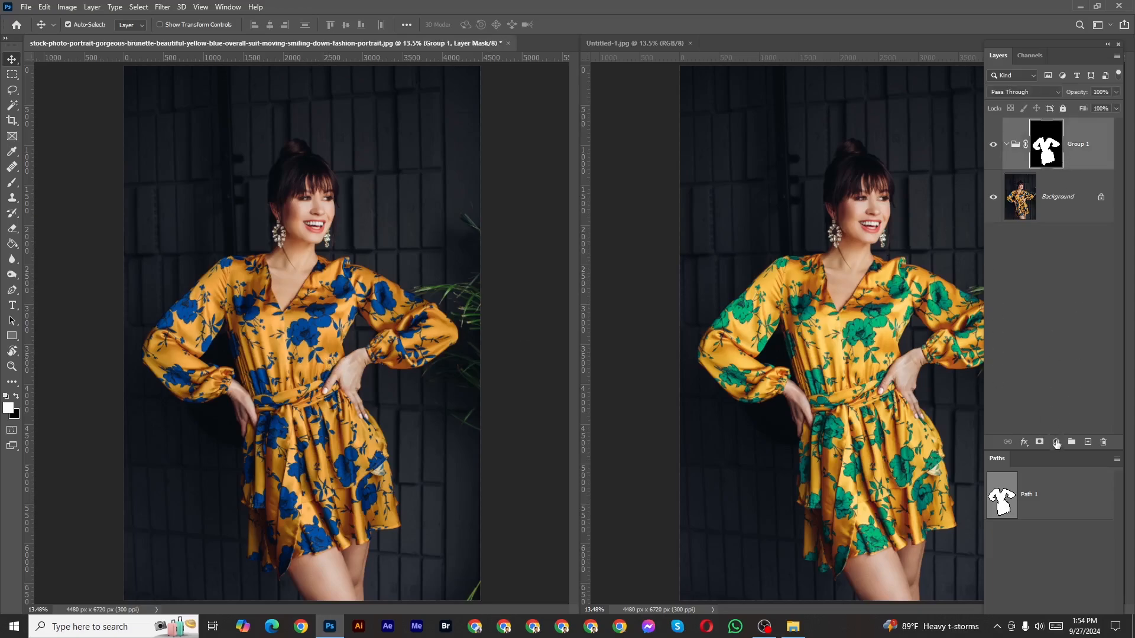
pyautogui.click(1057, 443)
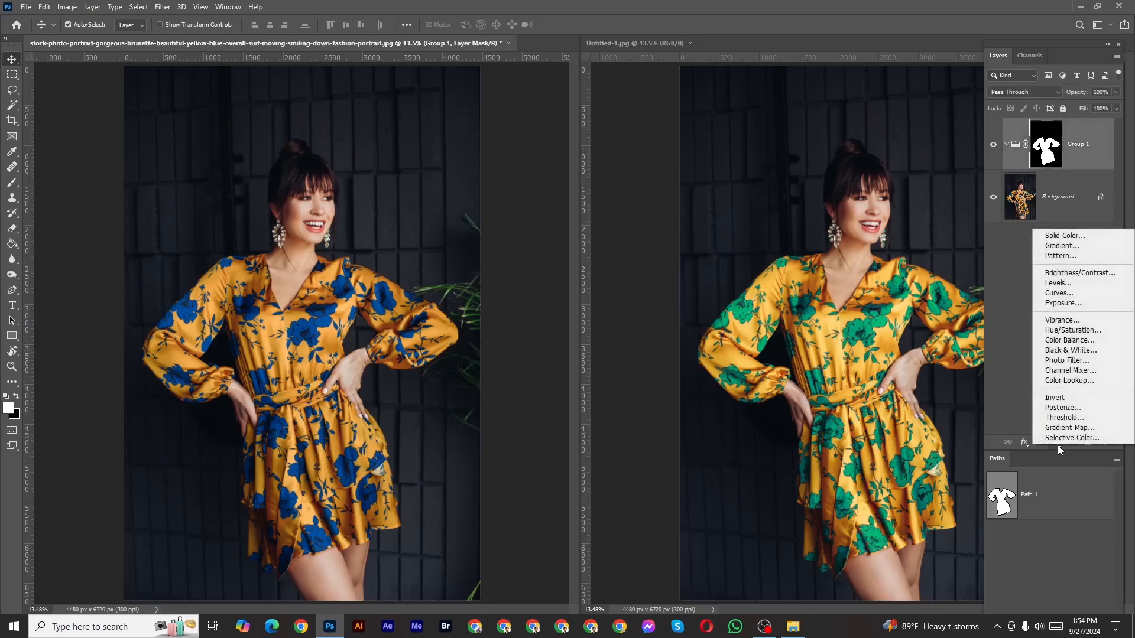
pyautogui.click(1074, 274)
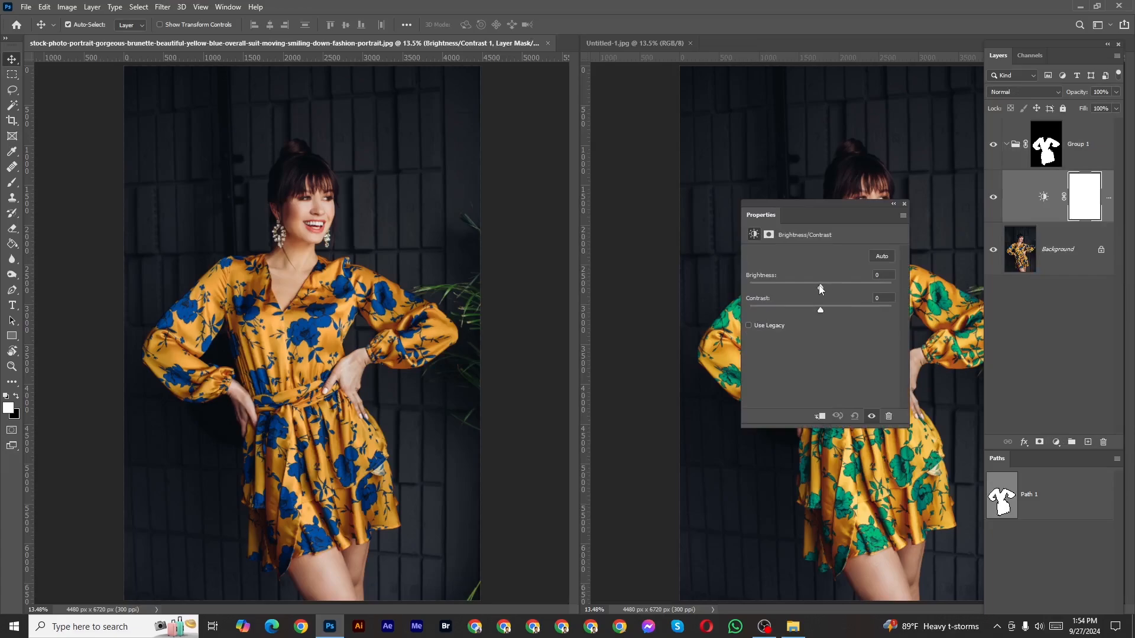
pyautogui.click(821, 287)
pyautogui.moveTo(820, 208); pyautogui.dragTo(593, 249)
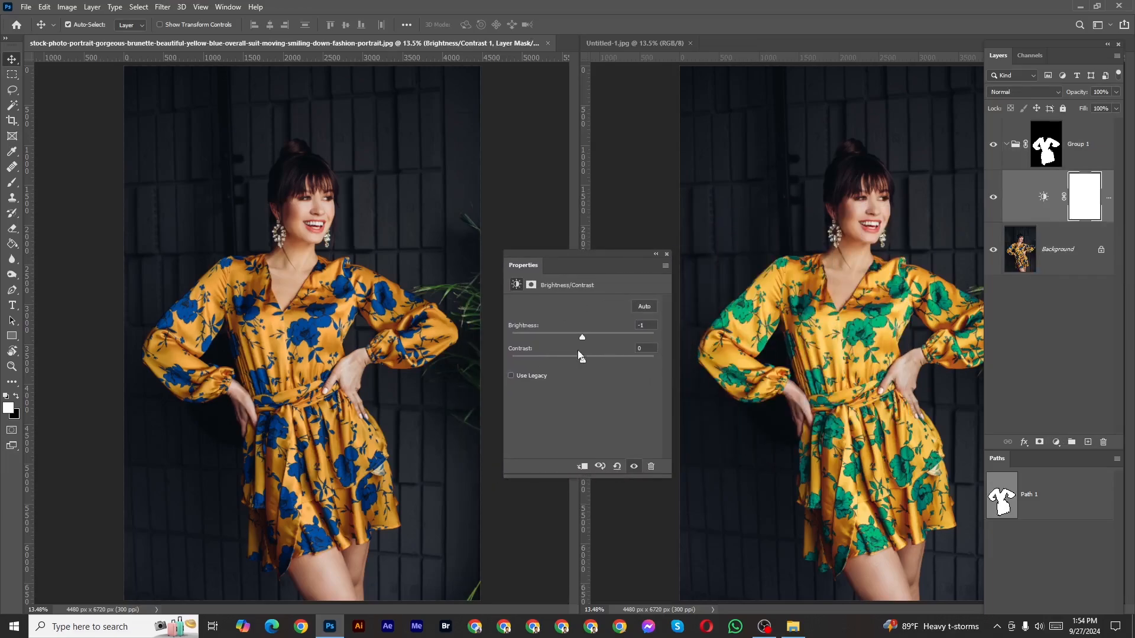
pyautogui.moveTo(582, 335); pyautogui.dragTo(600, 338)
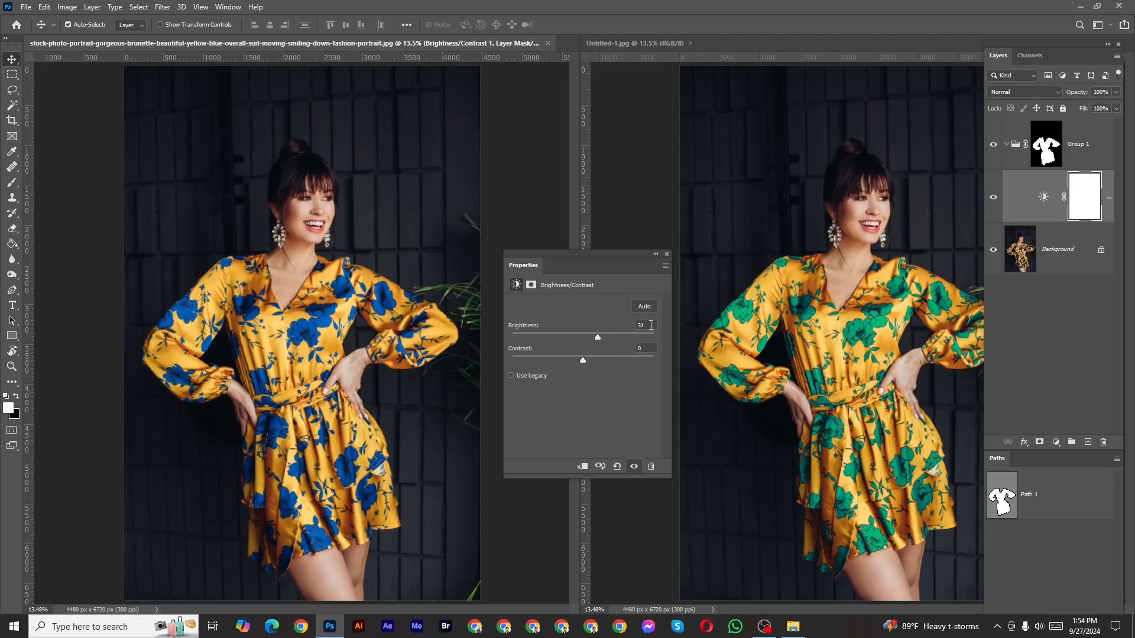
pyautogui.press('Down')
pyautogui.click(667, 254)
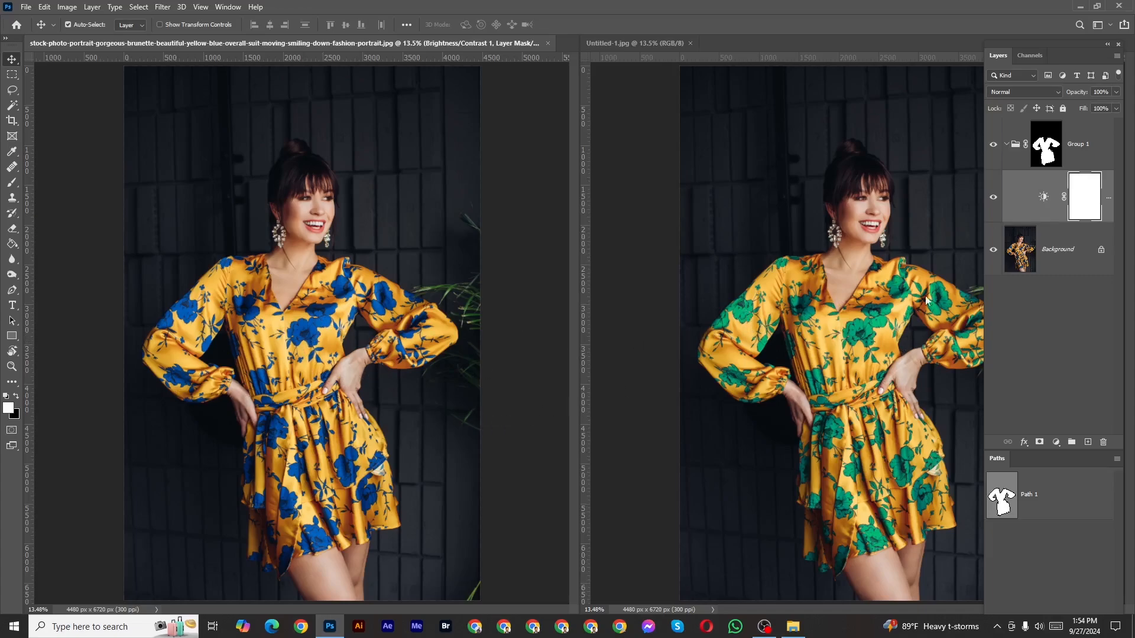
# - Add a Hue/Saturation adjustment, sample a blue flower to target the Blues, and set their hue to -125
pyautogui.click(1057, 442)
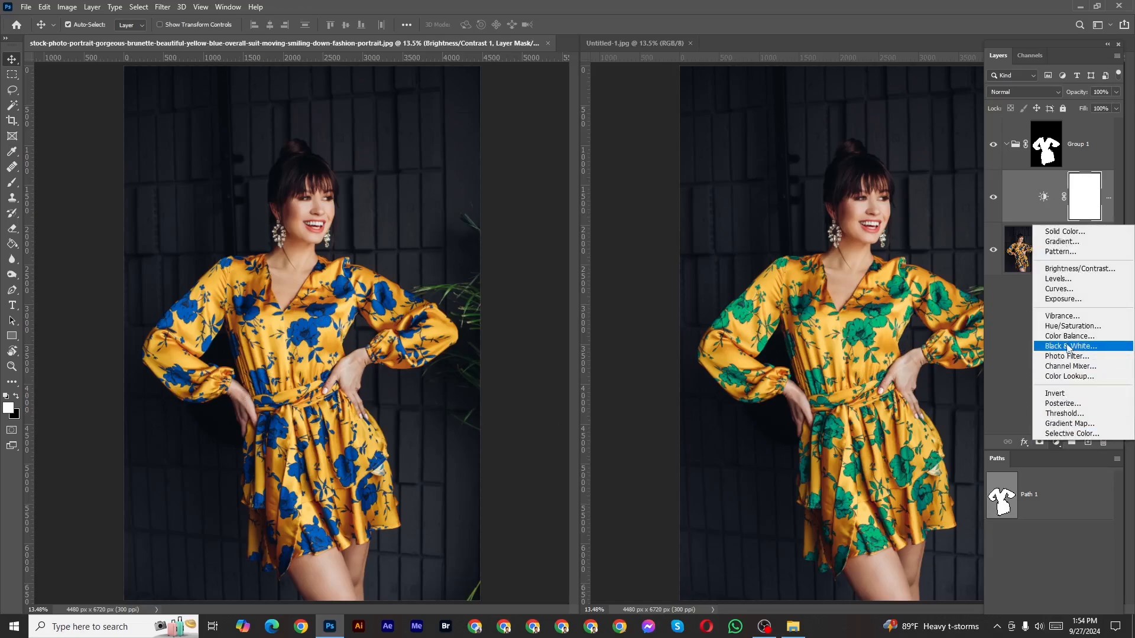
pyautogui.click(1072, 327)
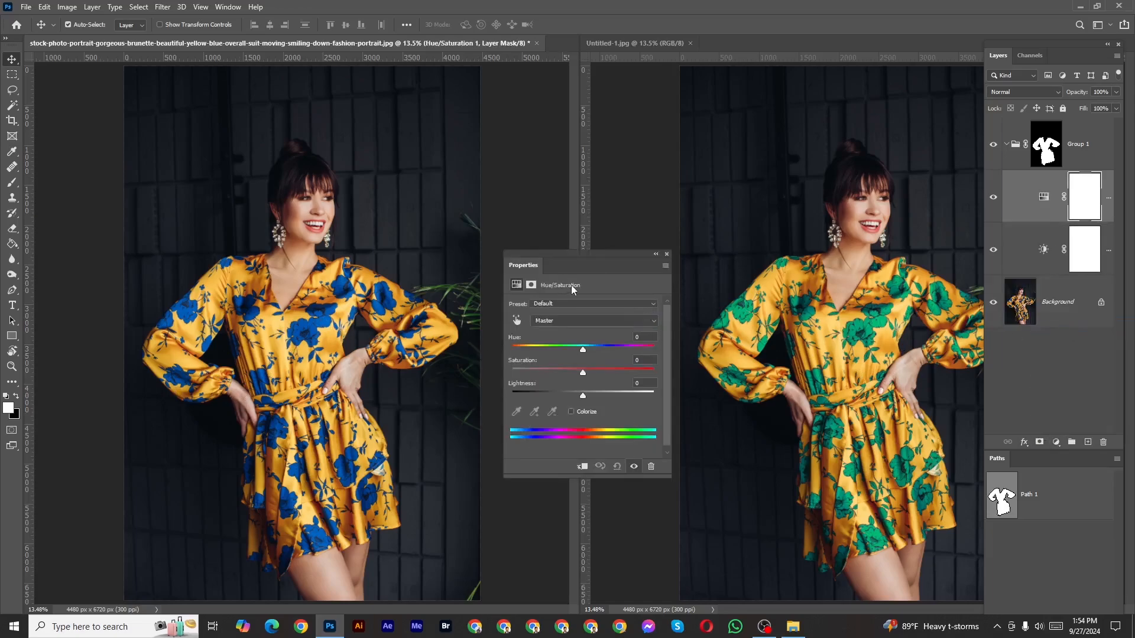
pyautogui.click(518, 321)
pyautogui.click(315, 325)
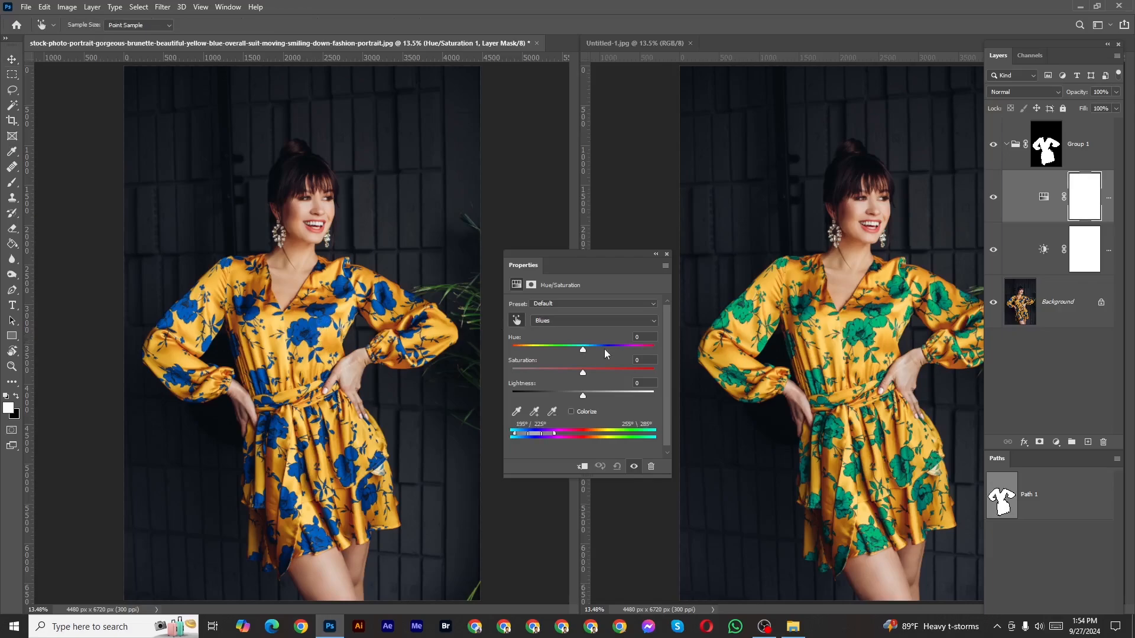
pyautogui.moveTo(580, 351); pyautogui.dragTo(528, 353)
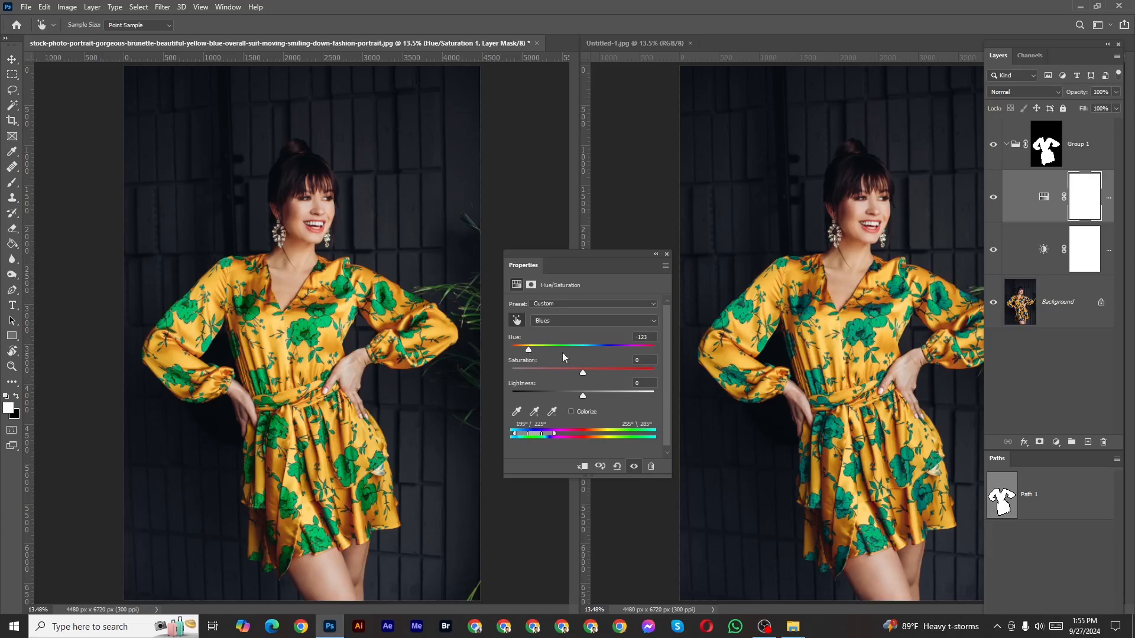
pyautogui.moveTo(649, 337); pyautogui.dragTo(617, 336)
pyautogui.write('-125')
pyautogui.click(668, 255)
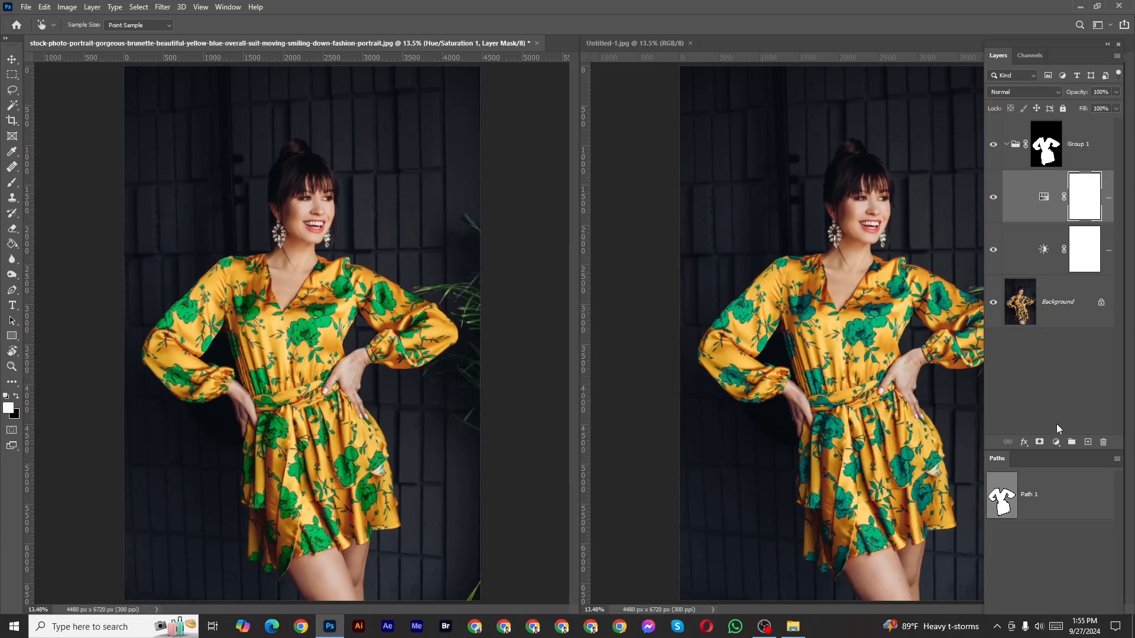
# - Add a Selective Color adjustment above the Hue/Saturation layer and target its Greens
pyautogui.click(1056, 442)
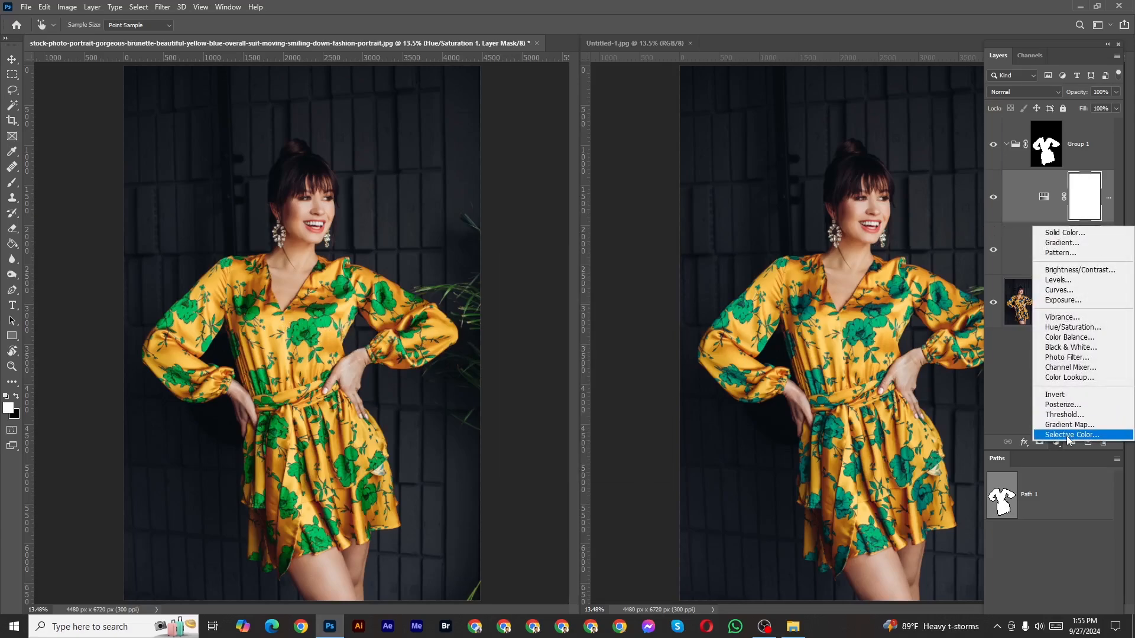
pyautogui.click(1062, 436)
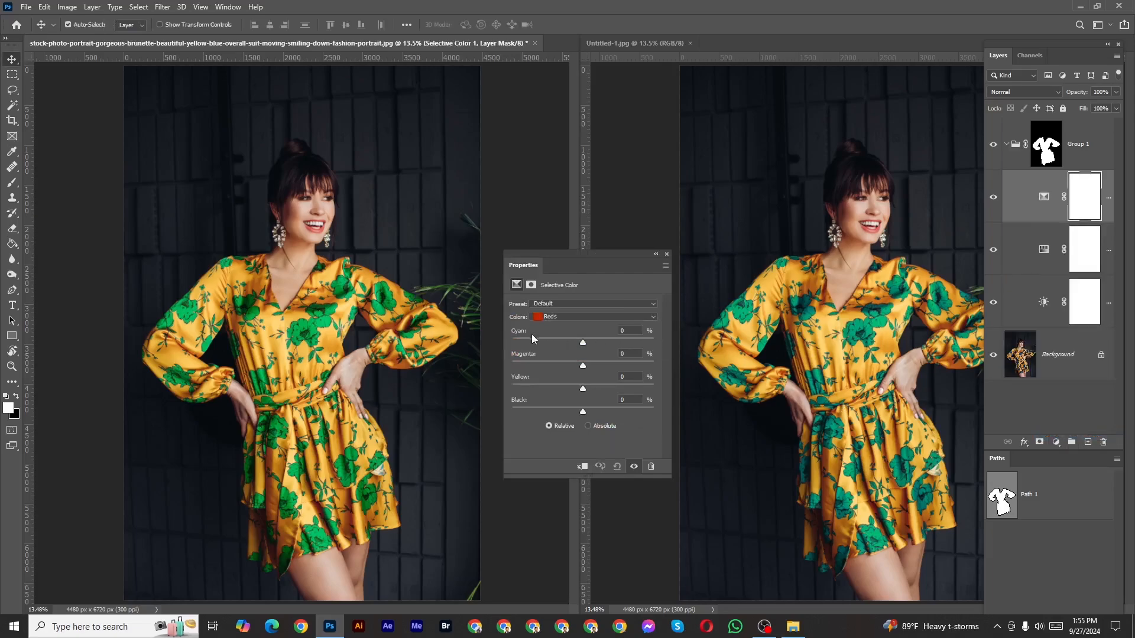
pyautogui.click(567, 317)
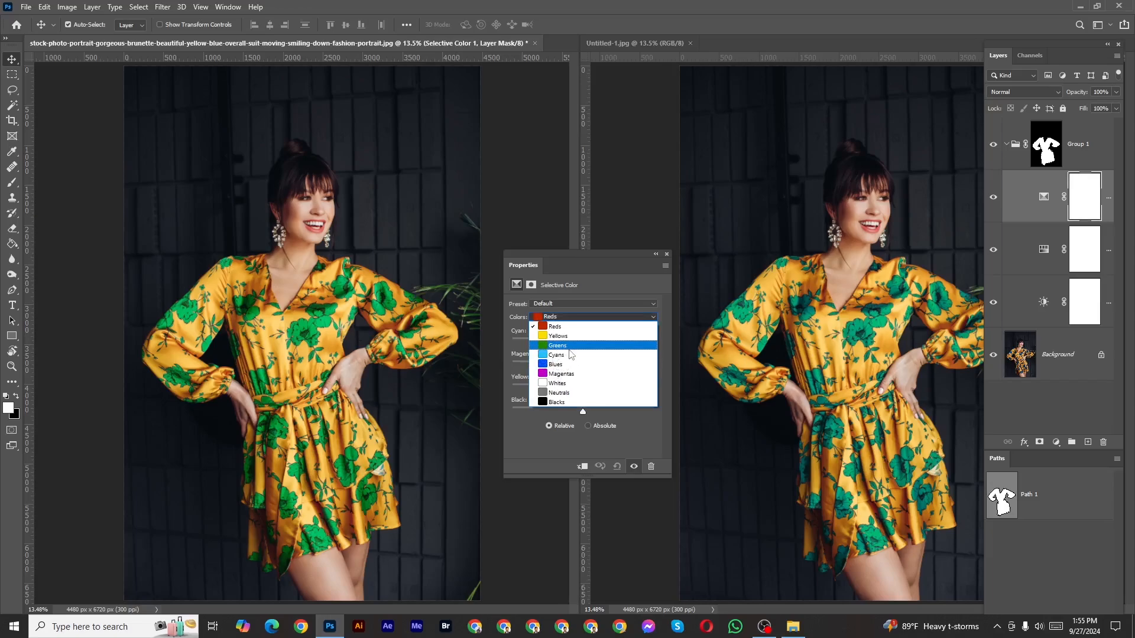
pyautogui.click(558, 346)
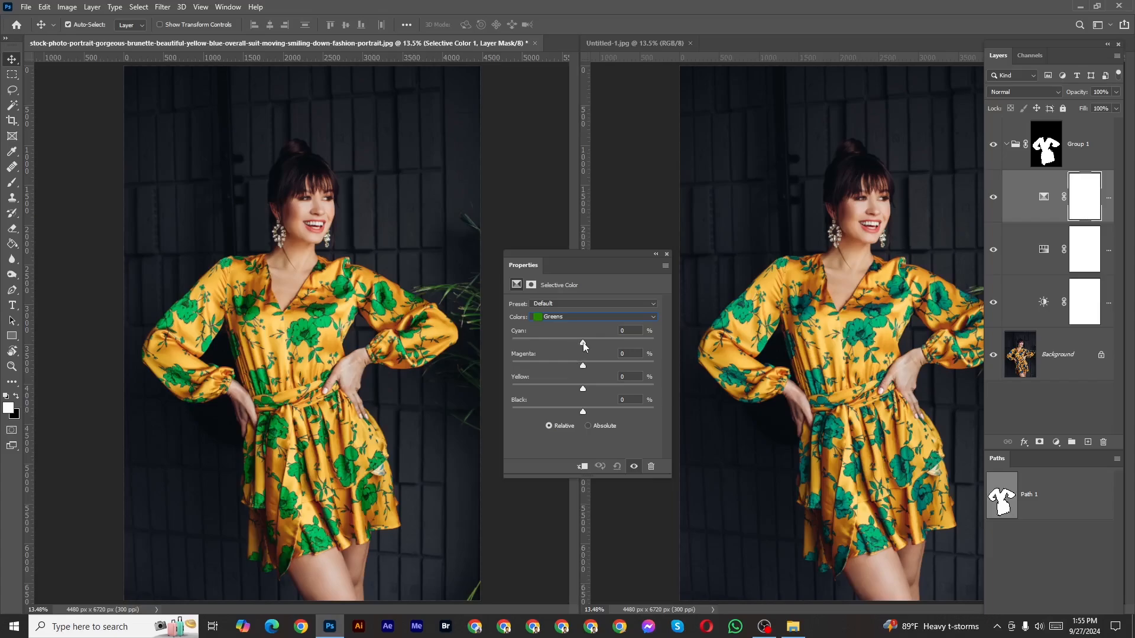
# - Compare the green flowers on the bodice up close in the edited photo and the reference photo
pyautogui.click(331, 346)
pyautogui.scroll(4, 314, 343)
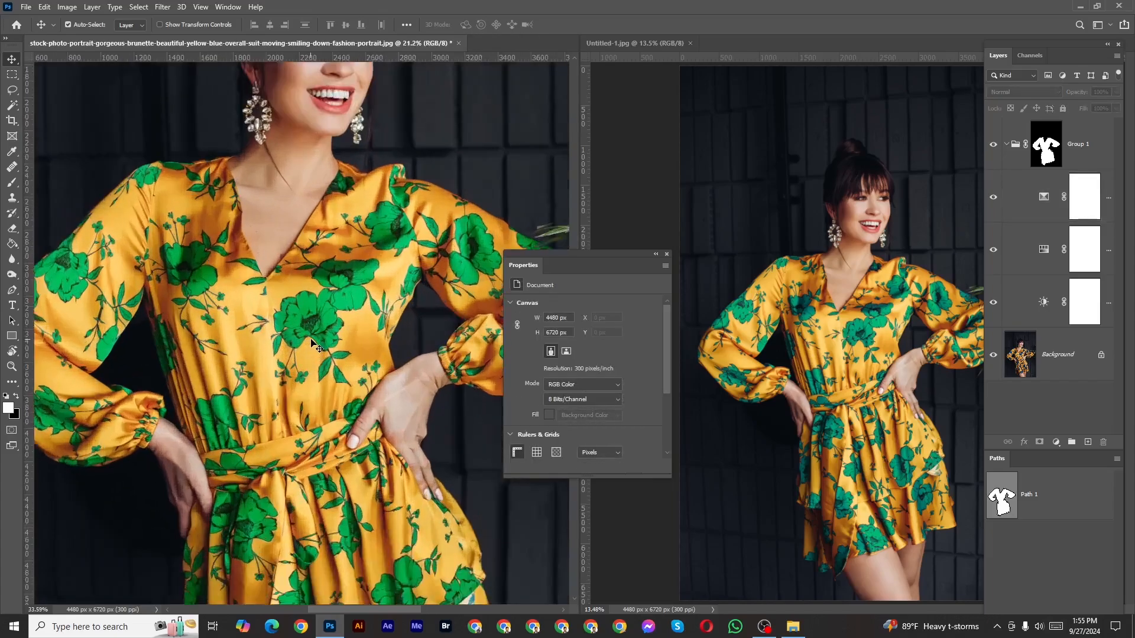
pyautogui.scroll(2, 313, 343)
pyautogui.click(885, 346)
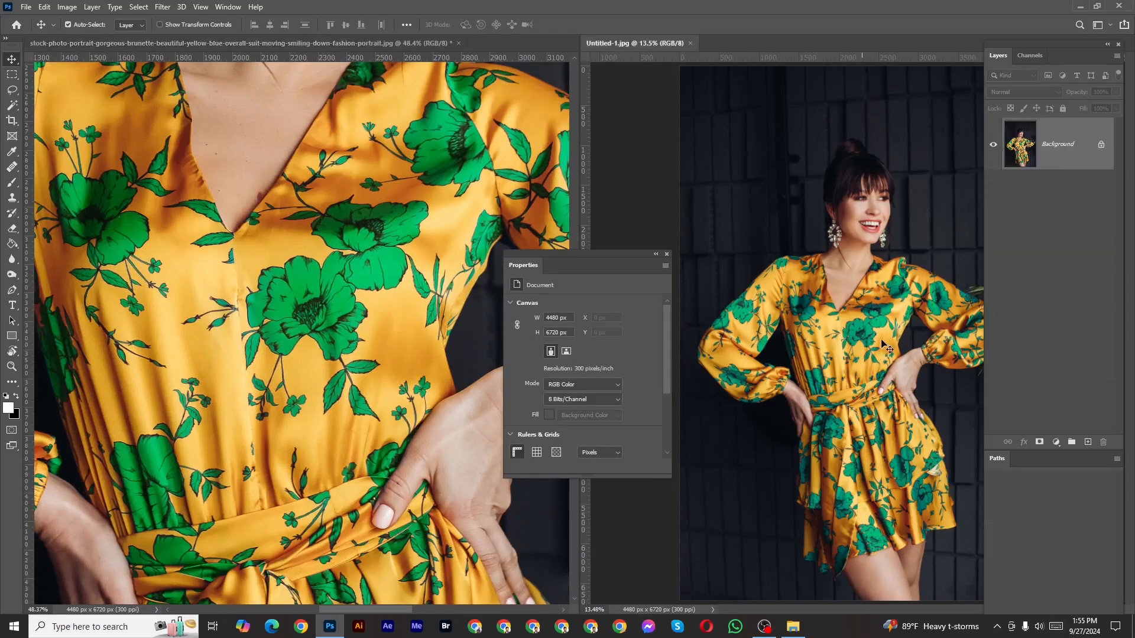
pyautogui.scroll(6, 885, 346)
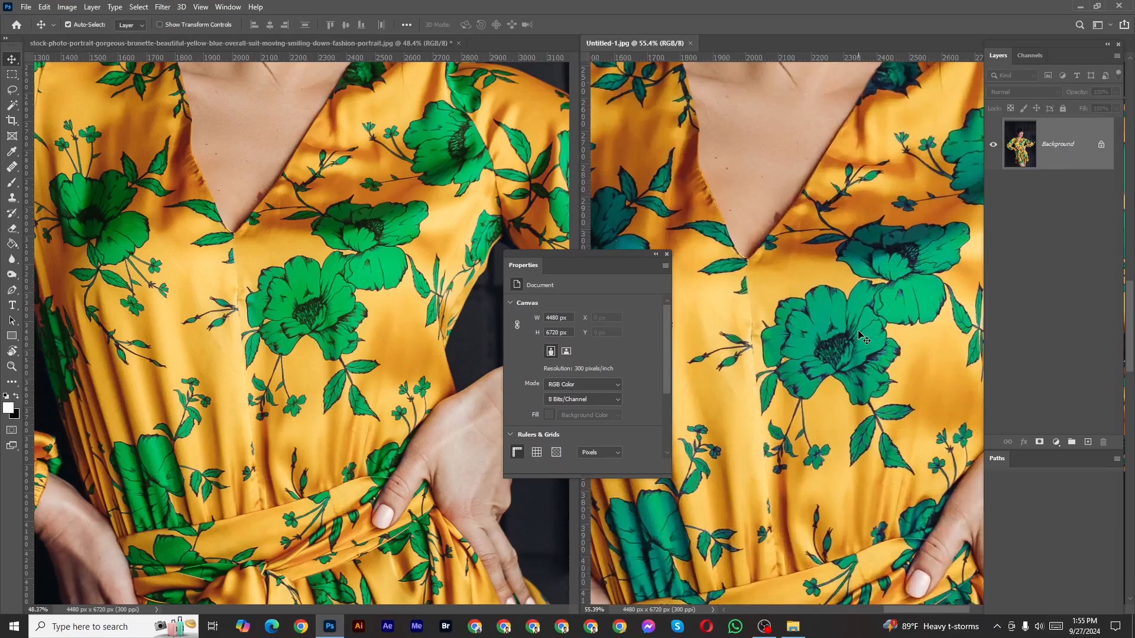
pyautogui.click(667, 255)
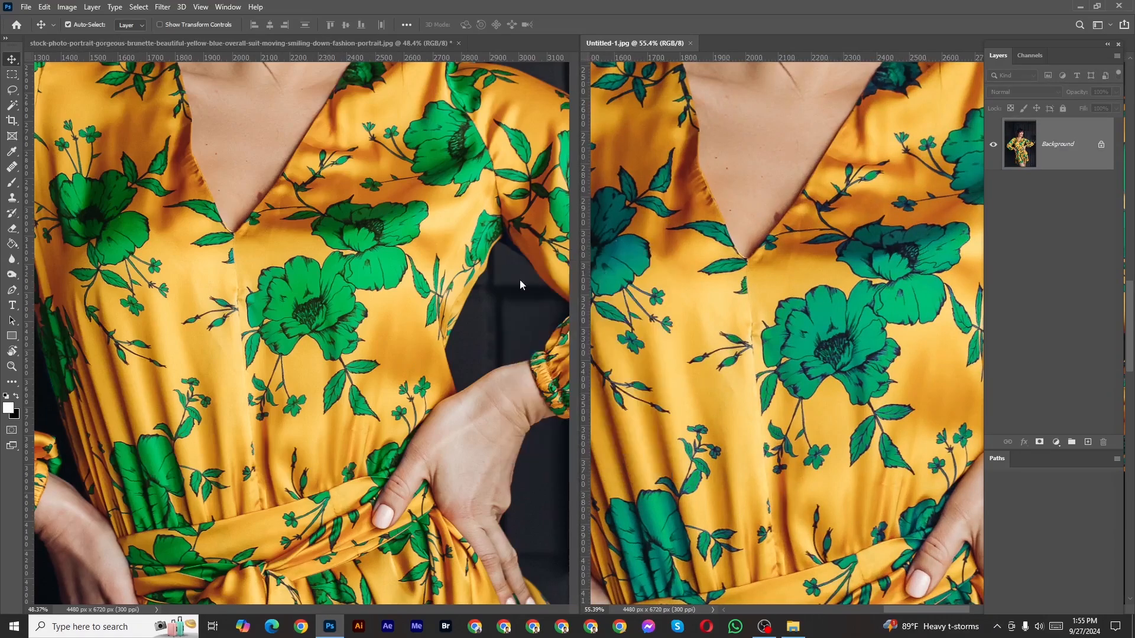
pyautogui.click(469, 278)
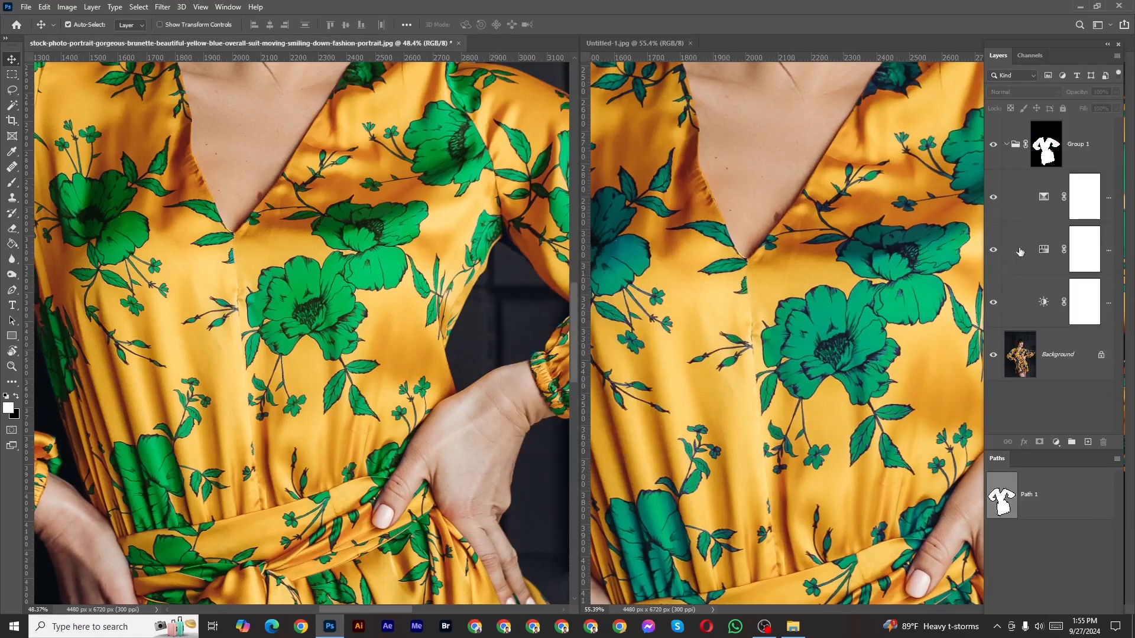
pyautogui.click(805, 268)
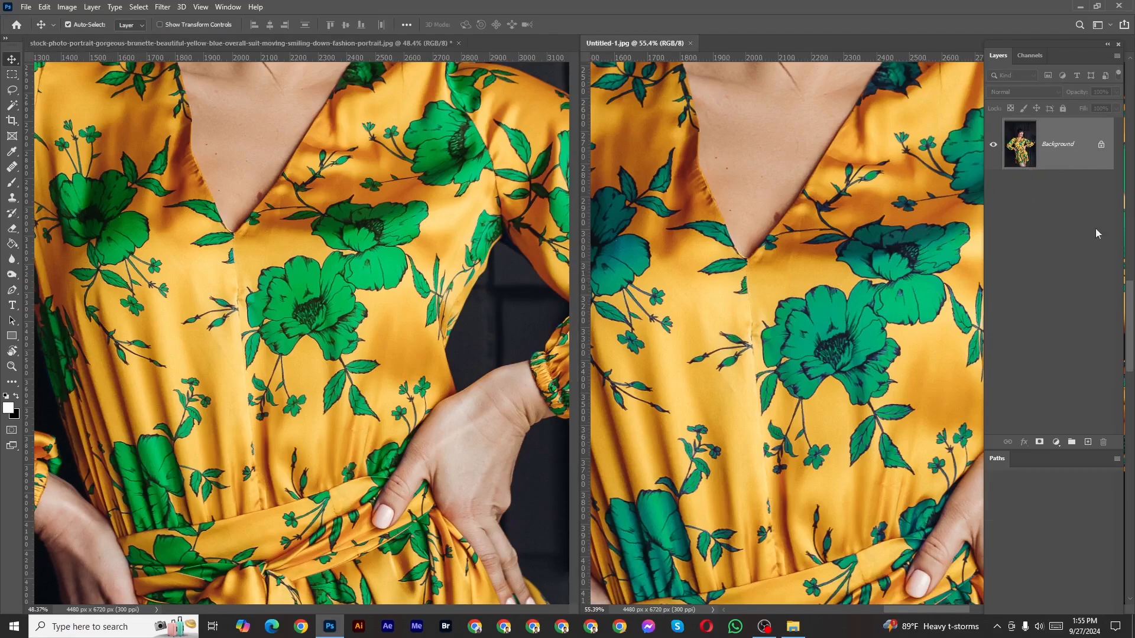
pyautogui.click(463, 317)
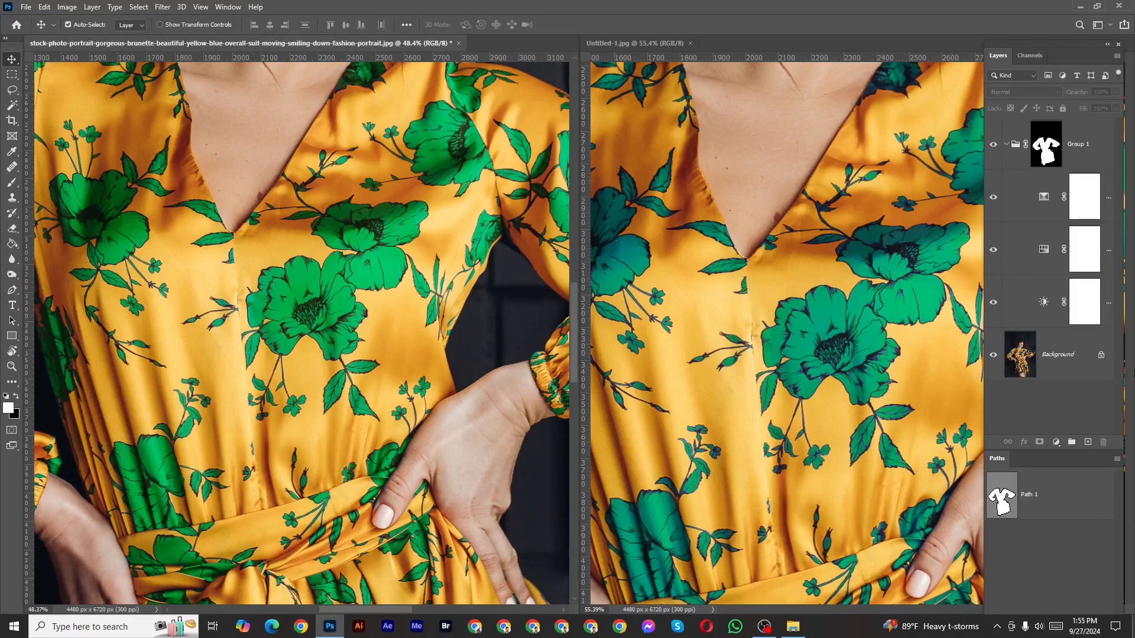
# - In the Selective Color adjustment, set the Greens to Cyan +24, Magenta +42 and Yellow -50
pyautogui.doubleClick(1045, 198)
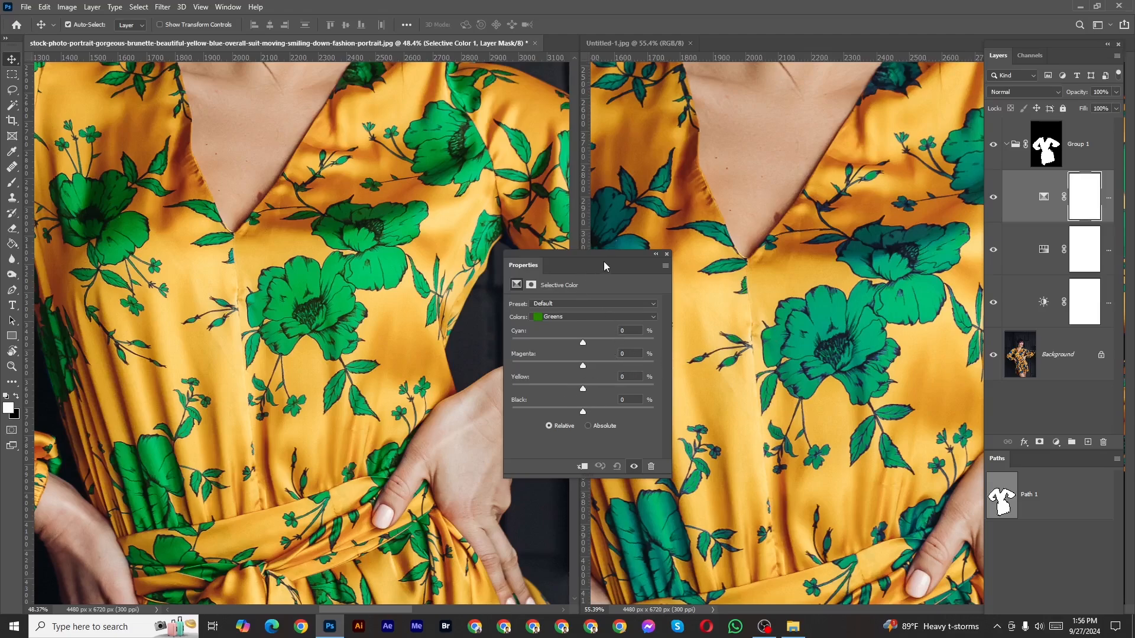
pyautogui.moveTo(584, 349); pyautogui.dragTo(581, 346)
pyautogui.moveTo(601, 346); pyautogui.dragTo(598, 346)
pyautogui.click(613, 367)
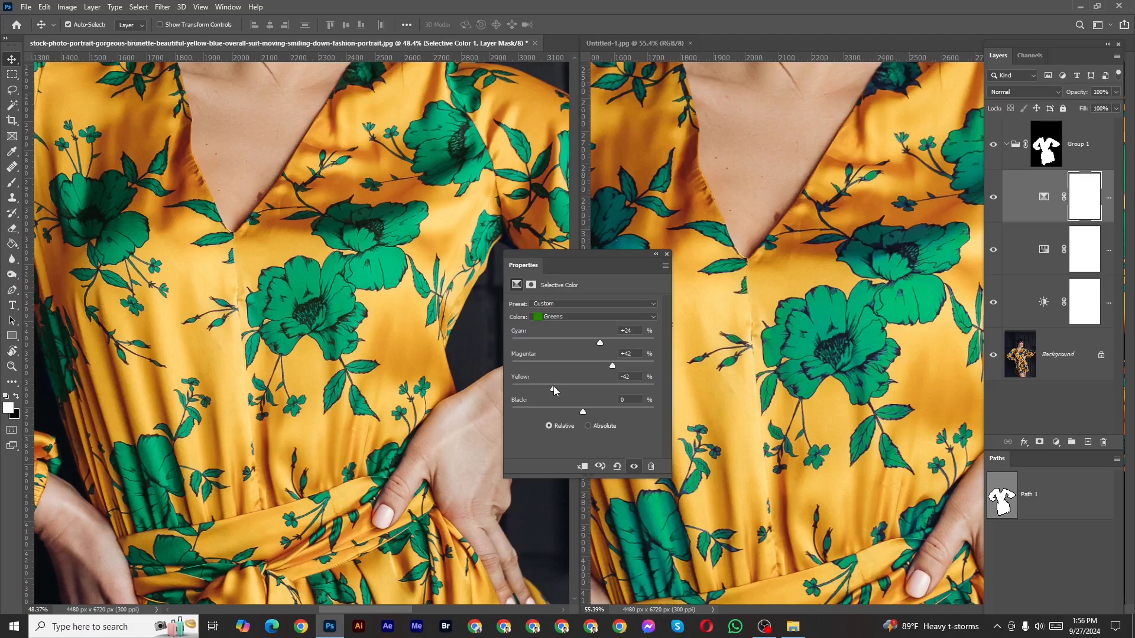
pyautogui.moveTo(552, 385)
pyautogui.mouseDown()
pyautogui.moveTo(571, 393)
pyautogui.moveTo(544, 395)
pyautogui.mouseUp()
pyautogui.moveTo(543, 391); pyautogui.dragTo(545, 391)
pyautogui.write('-50')
pyautogui.click(667, 254)
# - Collapse the masked dress group and consolidate both side-by-side photos into tabs
pyautogui.click(385, 399)
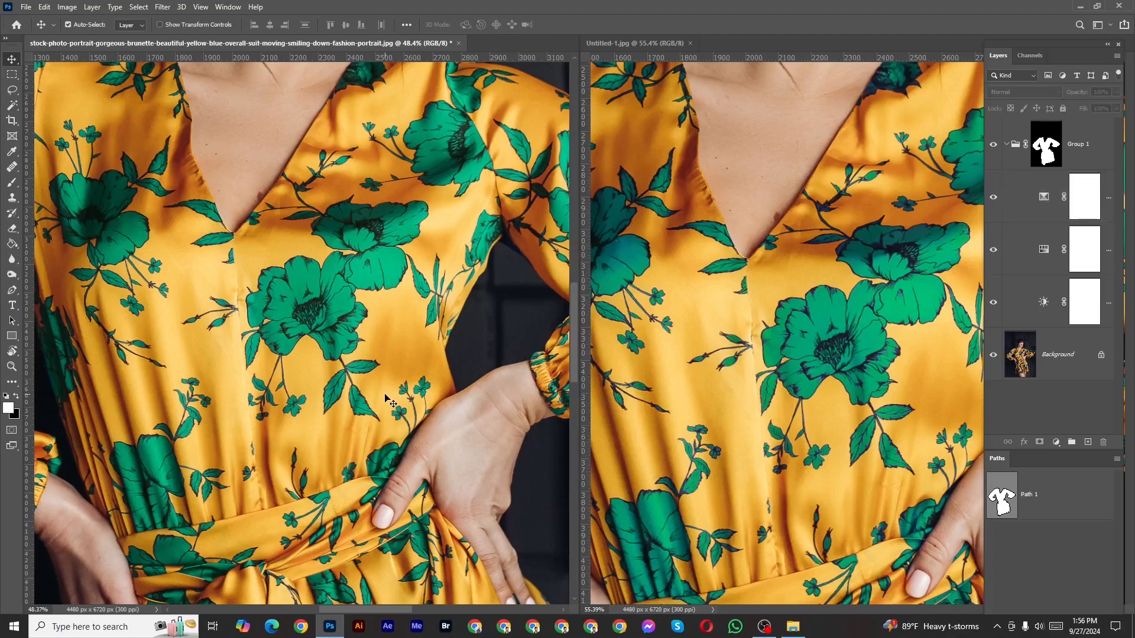
pyautogui.hotkey('ctrl', '0')
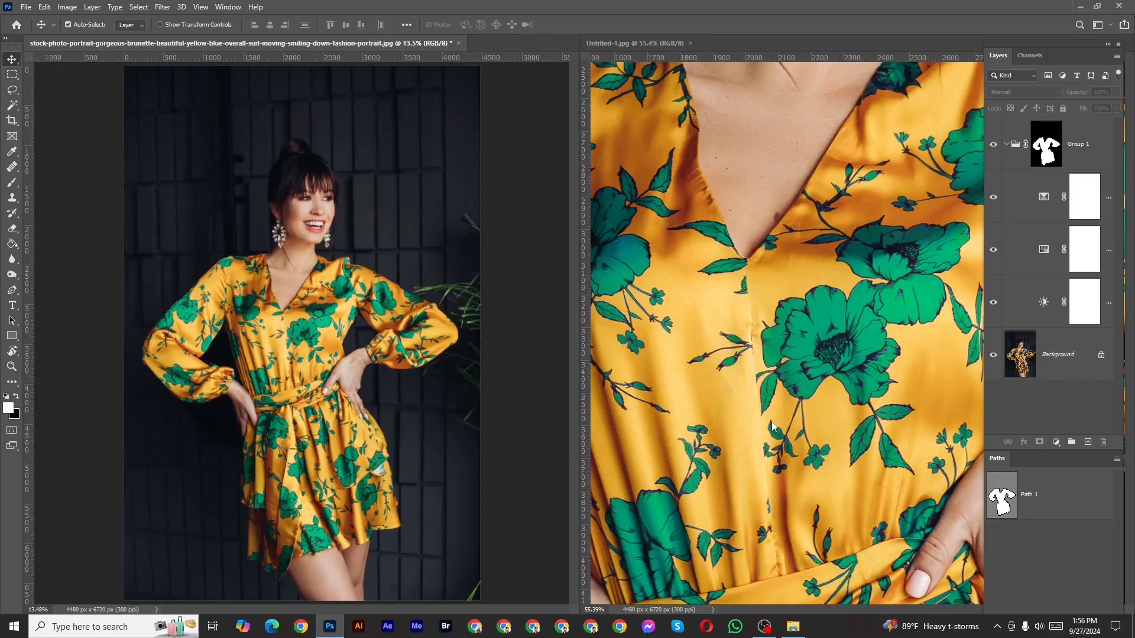
pyautogui.click(773, 423)
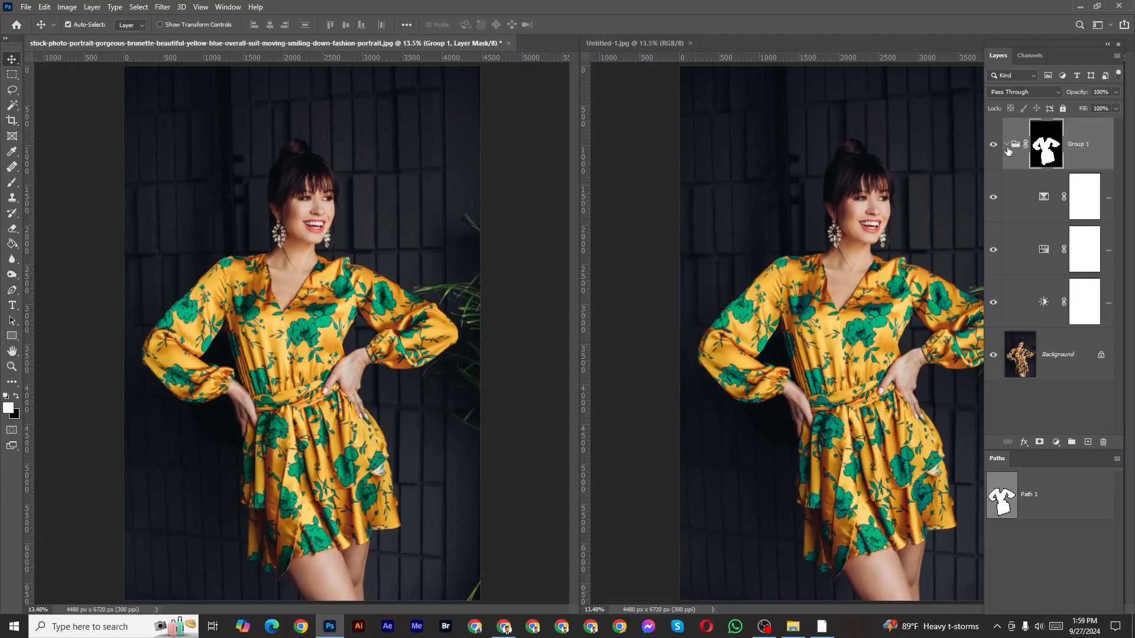
pyautogui.click(1006, 144)
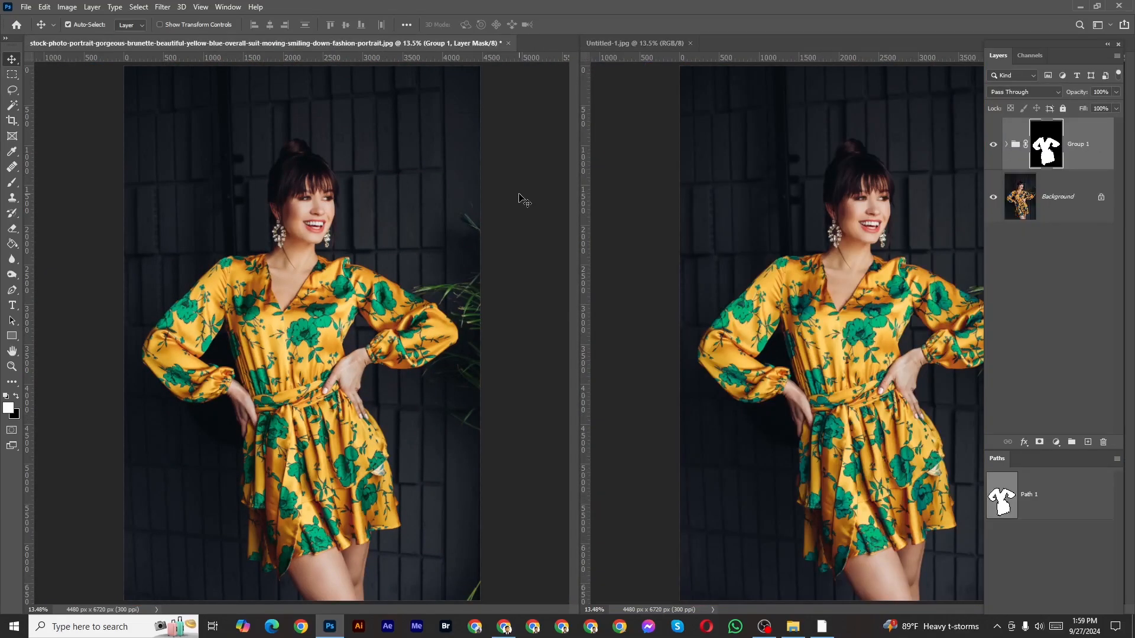
pyautogui.click(235, 7)
pyautogui.moveTo(278, 11)
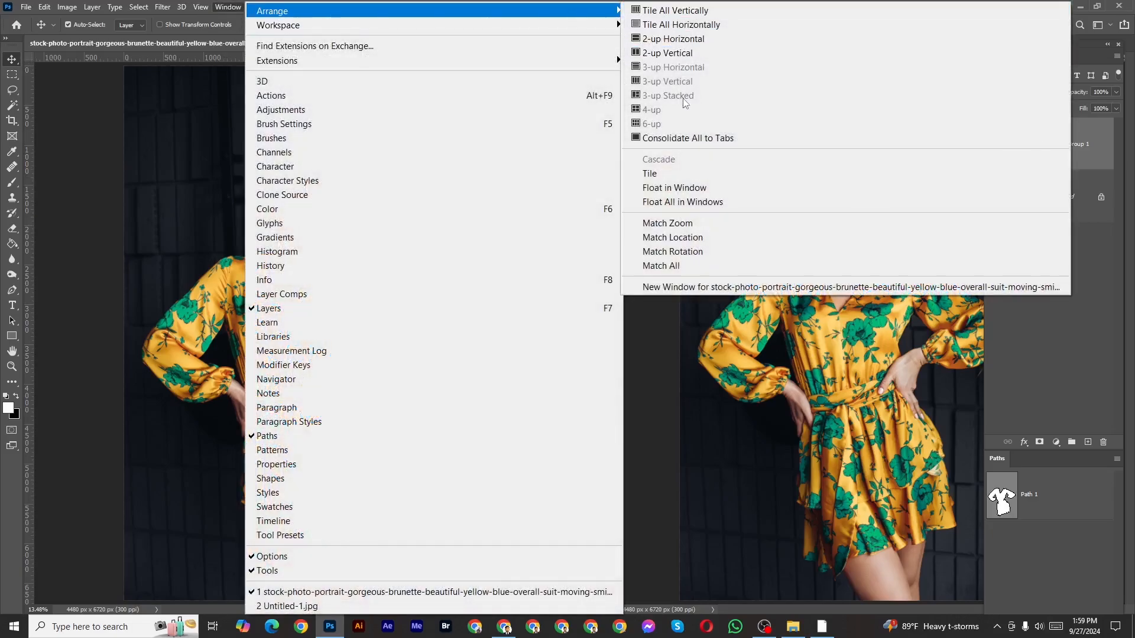
pyautogui.click(676, 139)
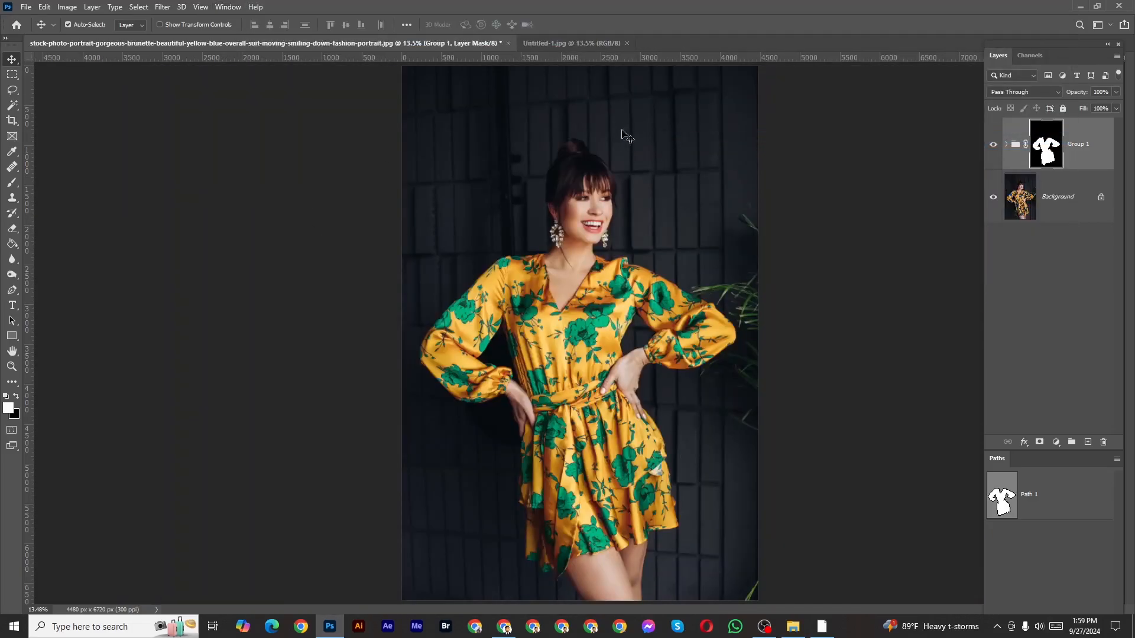